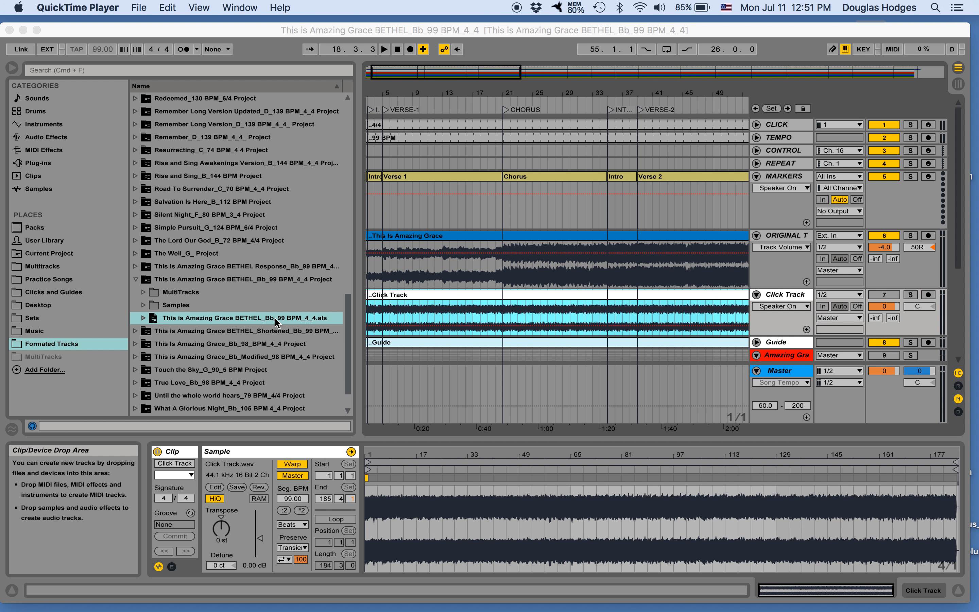
# Step: Switch to Ableton Live and show the whole song arrangement across all tracks
pyautogui.click(476, 190)
pyautogui.press('-')
pyautogui.press('-')
pyautogui.press('-')
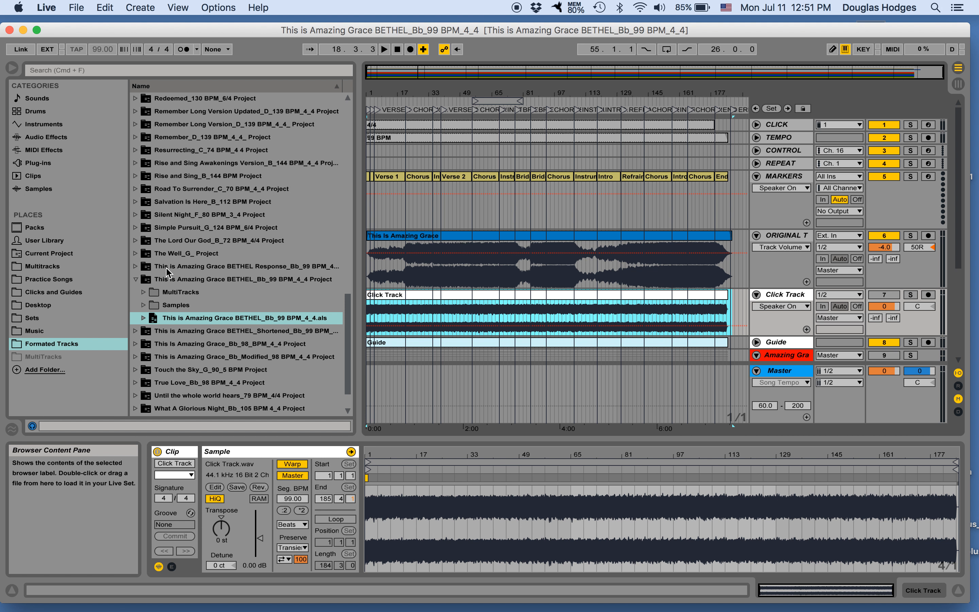
# Step: Open the This is Amazing Grace BETHEL Response_Bb_99 BPM_4_4 set and view its sections from the song's start
pyautogui.click(136, 268)
pyautogui.click(157, 307)
pyautogui.doubleClick(157, 307)
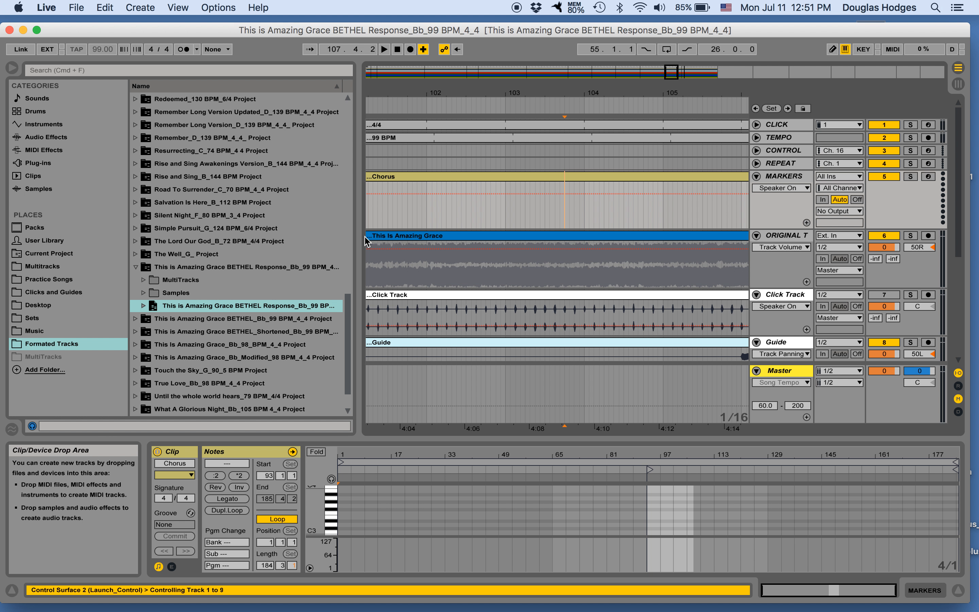
pyautogui.press('-')
pyautogui.press('-')
pyautogui.press('-')
pyautogui.press('-')
pyautogui.press('-')
pyautogui.press('-')
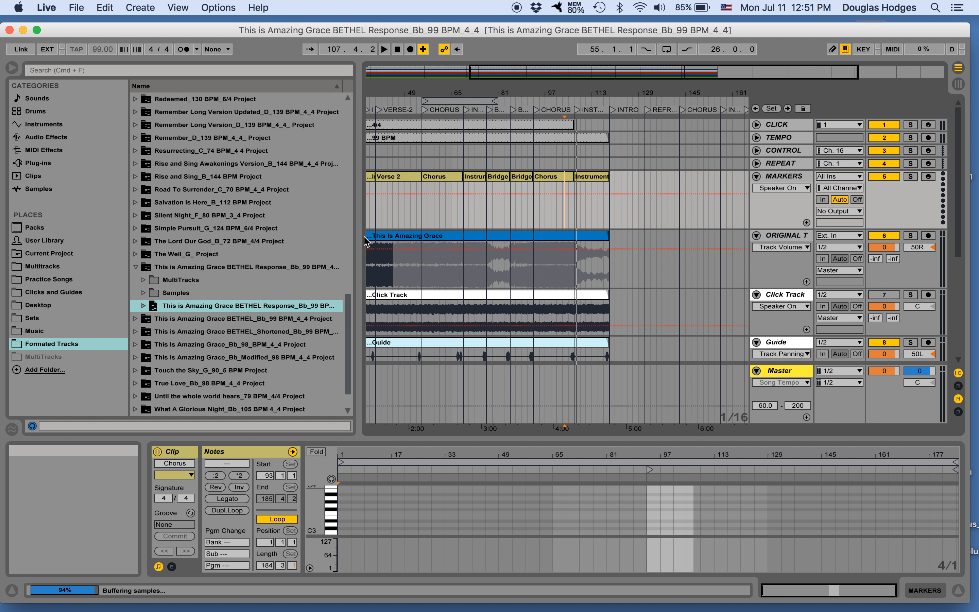
pyautogui.hscroll(-5, 397, 199)
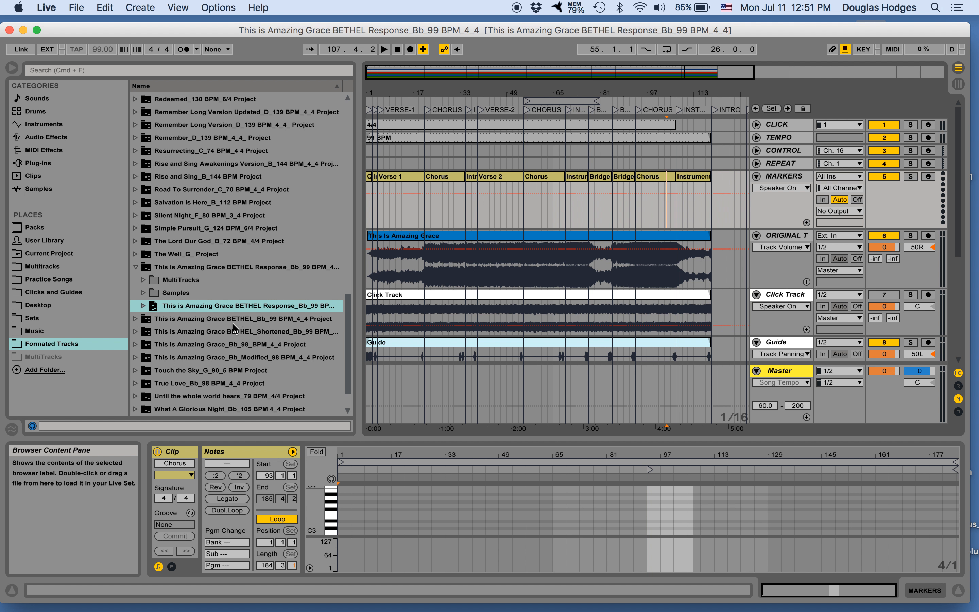
# Step: Open the This is Amazing Grace BETHEL_Shortened_Bb_99 BPM_4_4 set and show its whole arrangement
pyautogui.click(136, 267)
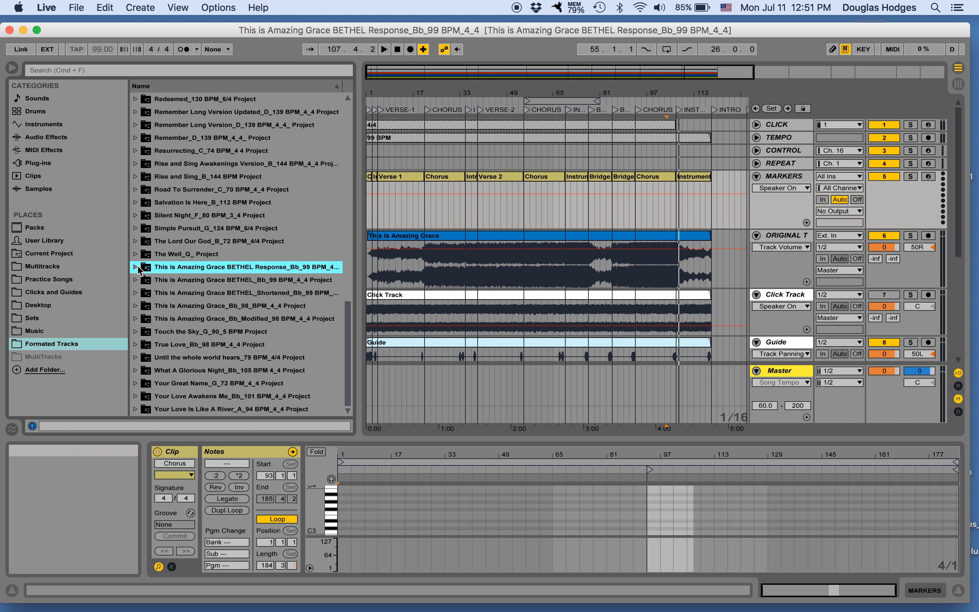
pyautogui.click(135, 293)
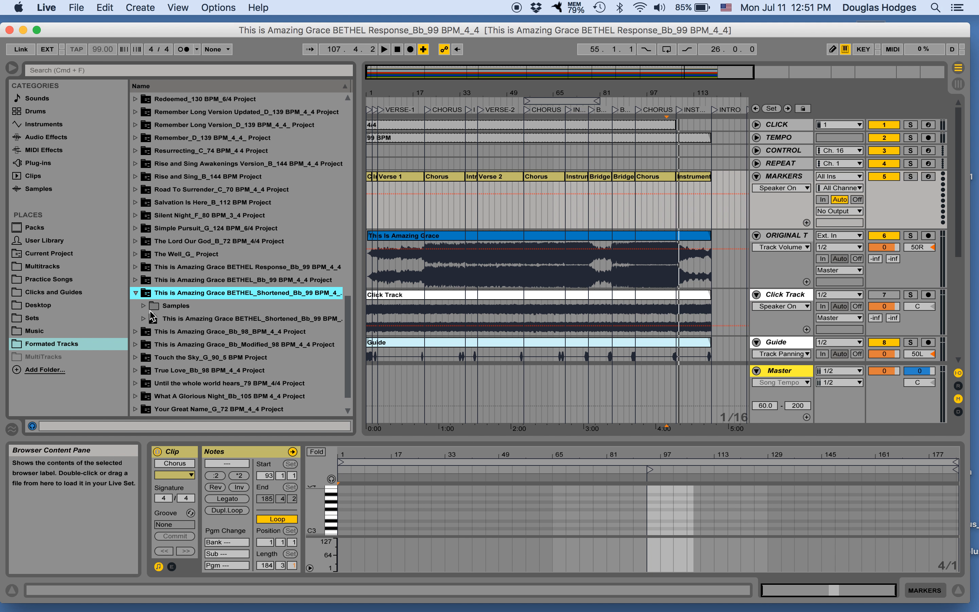
pyautogui.doubleClick(164, 319)
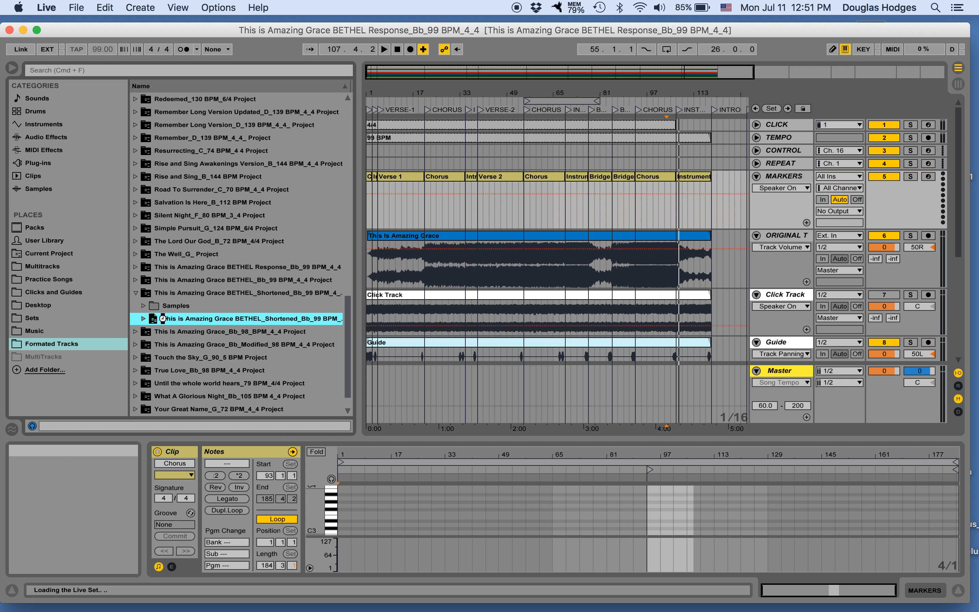
pyautogui.click(541, 206)
pyautogui.press('-')
pyautogui.press('-')
pyautogui.press('-')
pyautogui.press('-')
pyautogui.press('-')
pyautogui.press('-')
pyautogui.press('-')
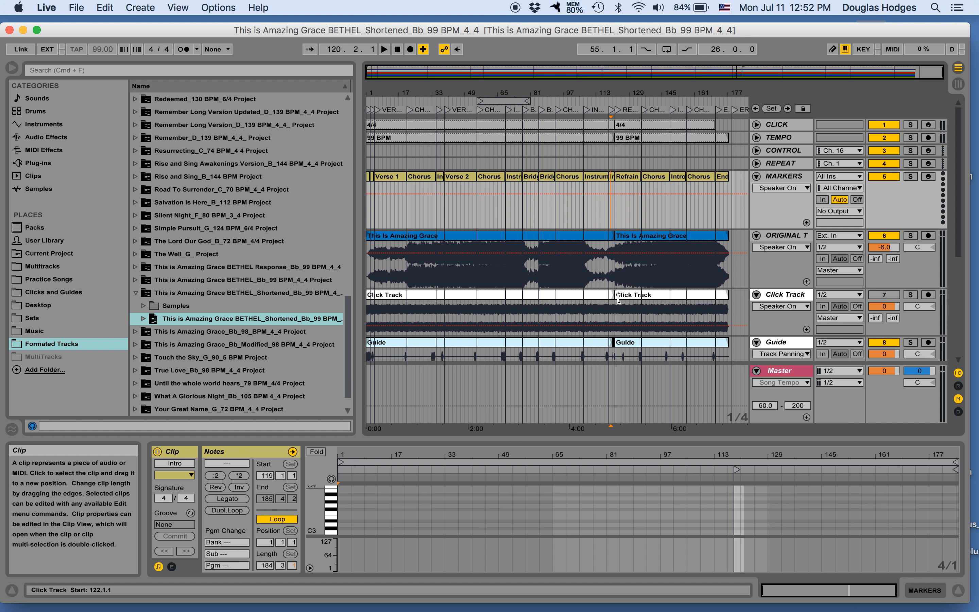
# Step: Play the shortened arrangement from the end of the Instrumental, bar 118, through the Intro into the Refrain
pyautogui.click(608, 220)
pyautogui.press('space')
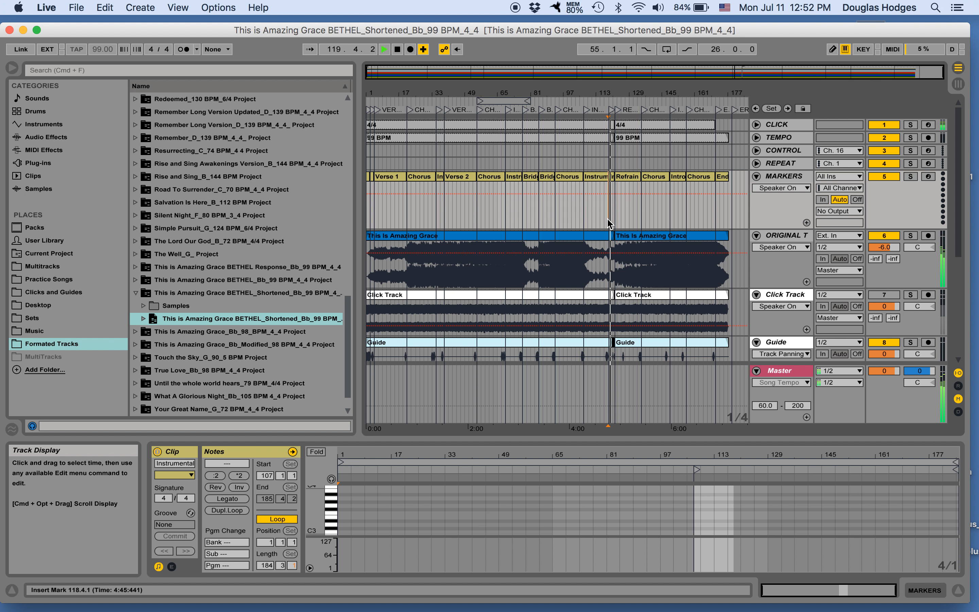
pyautogui.press('+')
pyautogui.press('+')
pyautogui.press('+')
pyautogui.press('+')
pyautogui.press('+')
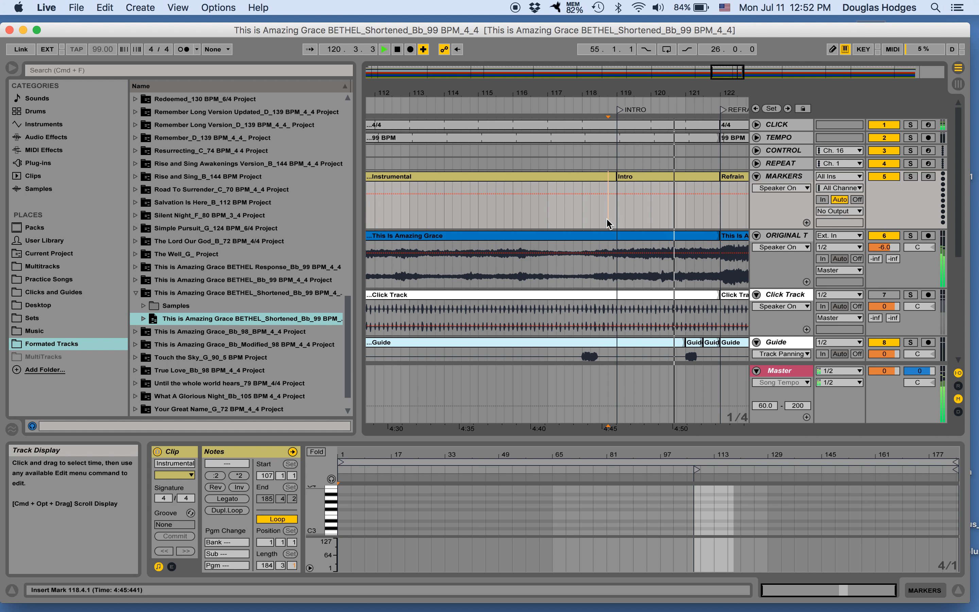
pyautogui.press('+')
pyautogui.press('+')
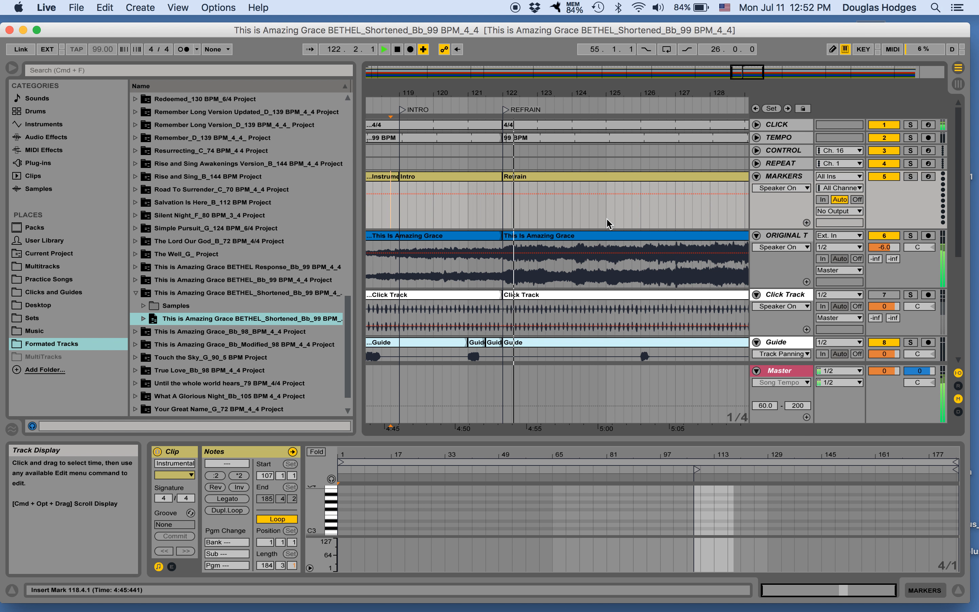
pyautogui.press('space')
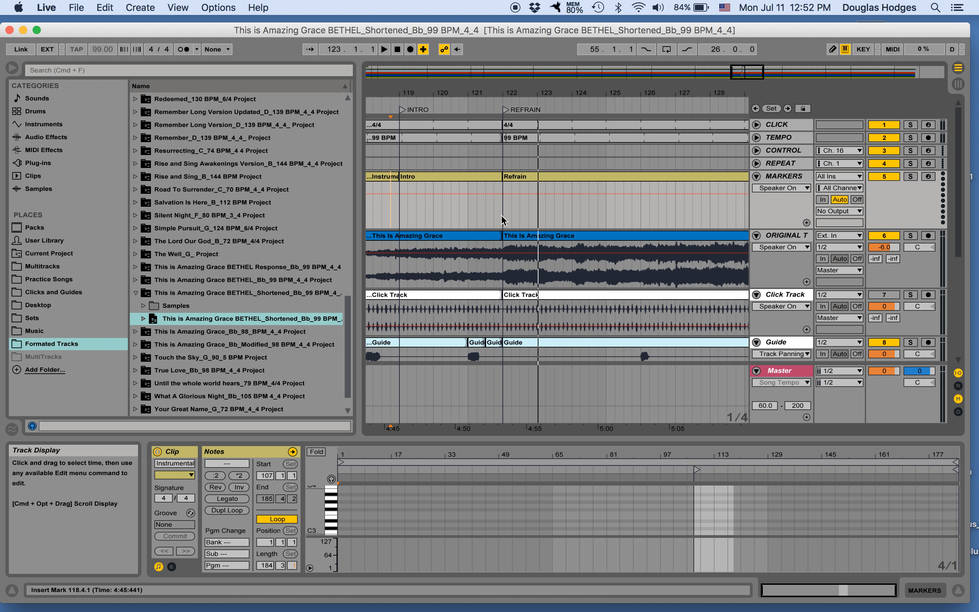
pyautogui.hscroll(-2, 502, 220)
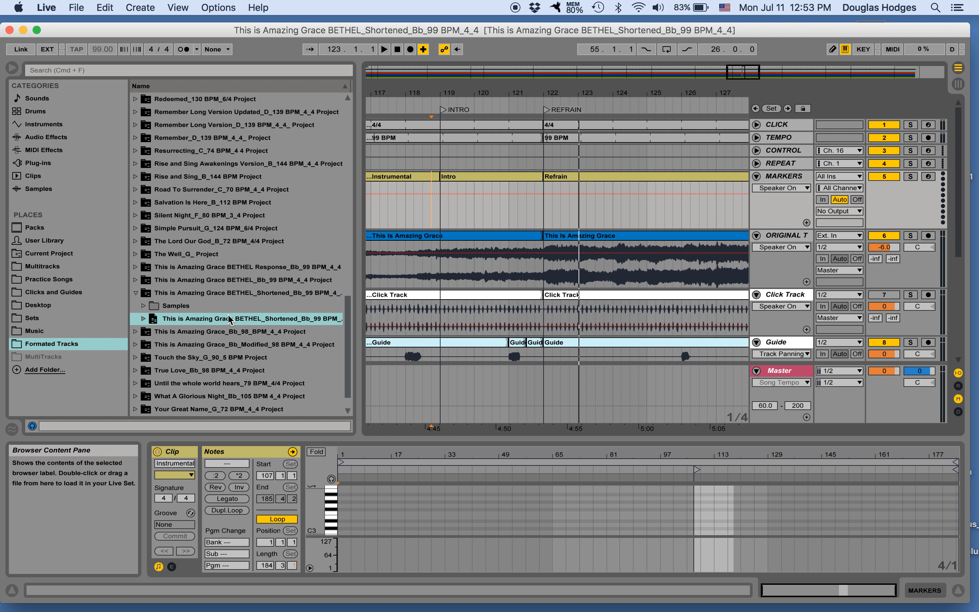
# Step: Examine the section layout around the Refrain in the shortened arrangement
pyautogui.click(178, 281)
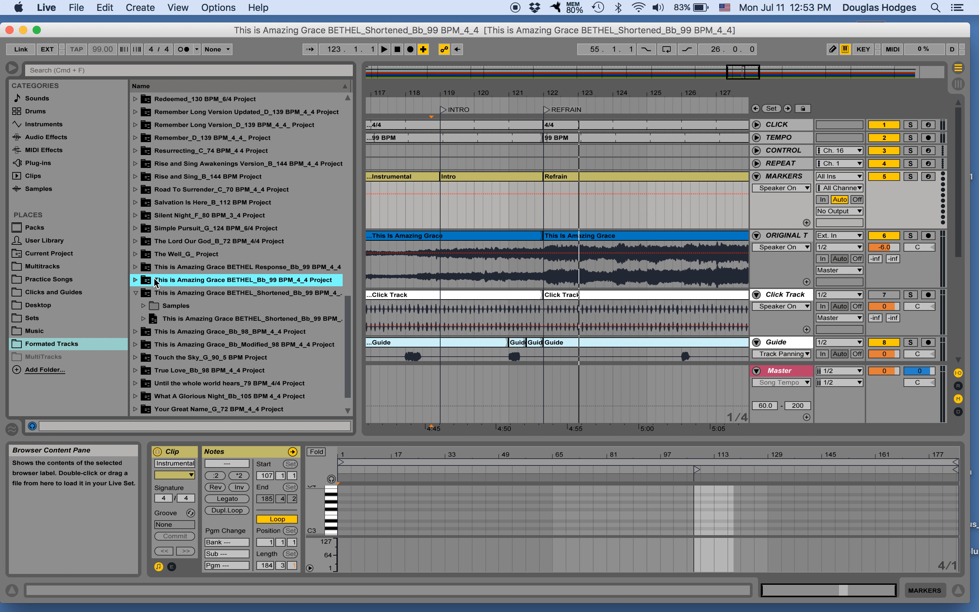
pyautogui.click(642, 214)
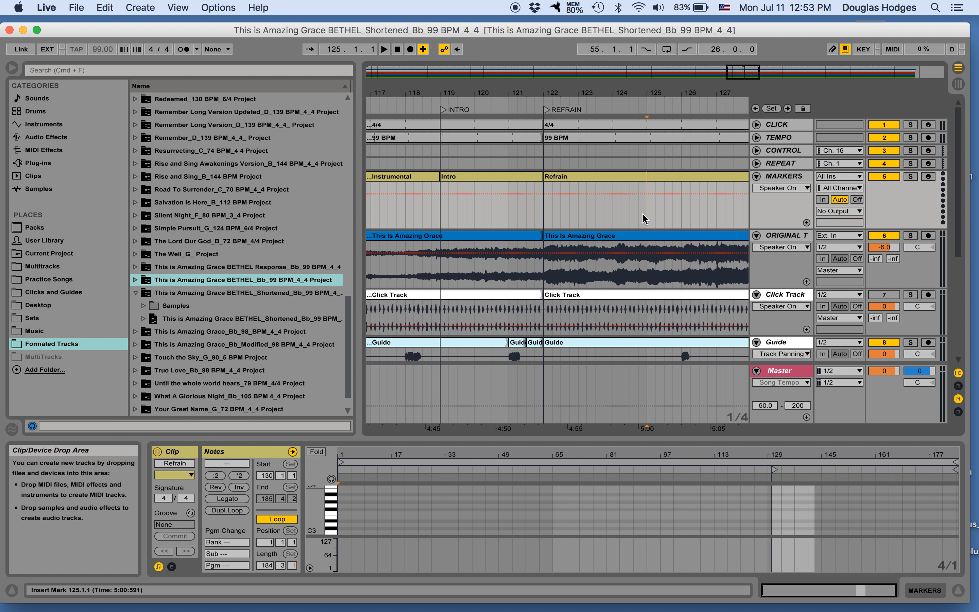
pyautogui.press('-')
pyautogui.press('-')
pyautogui.press('-')
pyautogui.press('-')
pyautogui.press('-')
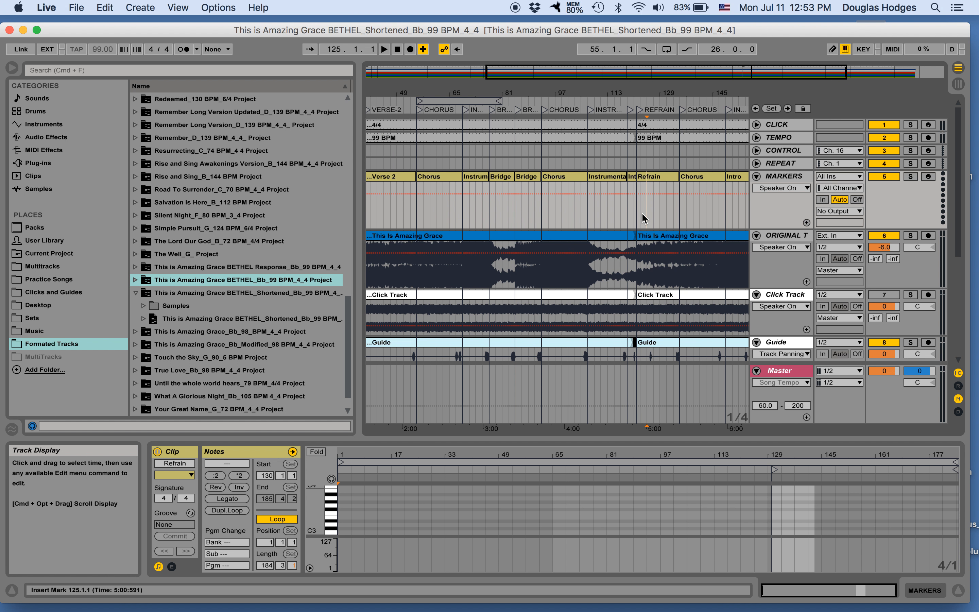
pyautogui.hscroll(3, 599, 150)
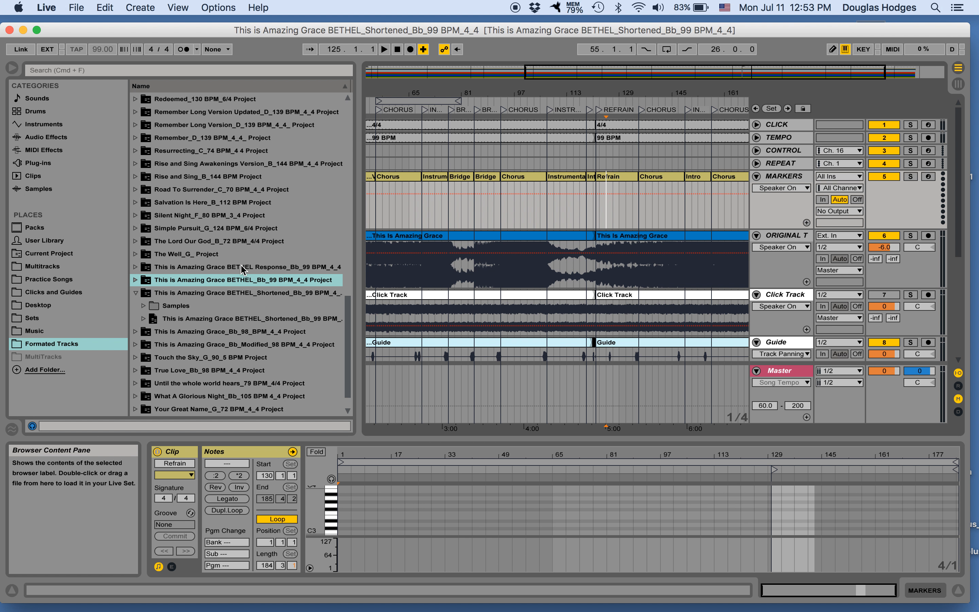
# Step: Open the original set This is Amazing Grace BETHEL_Bb_99 BPM_4_4.als from its project folder
pyautogui.press('Up')
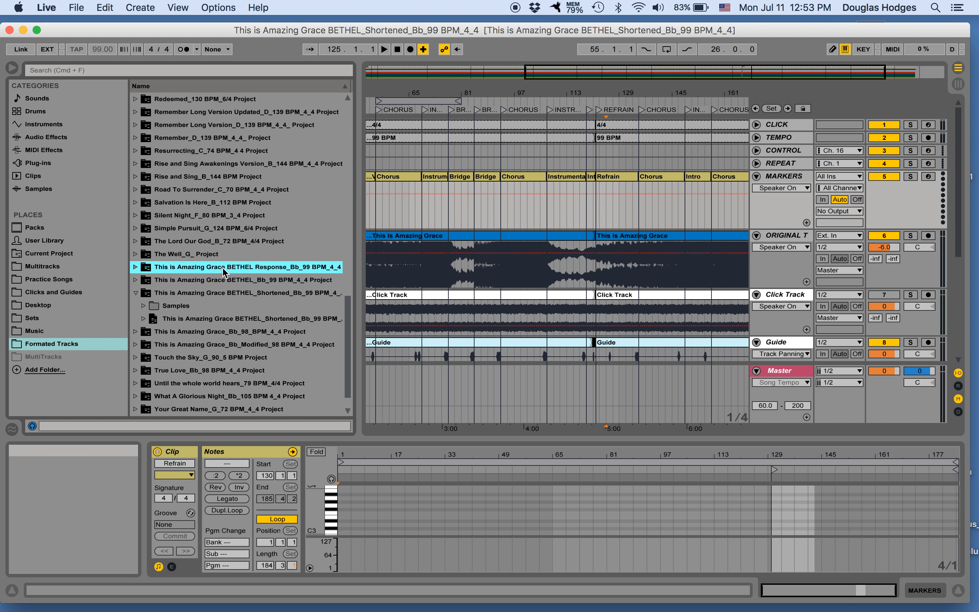
pyautogui.click(215, 320)
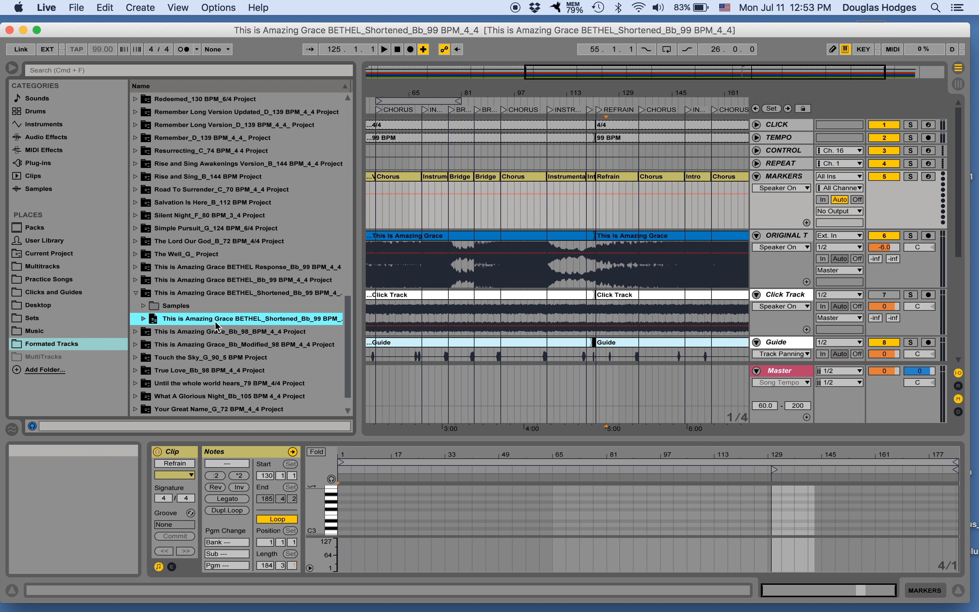
pyautogui.click(215, 282)
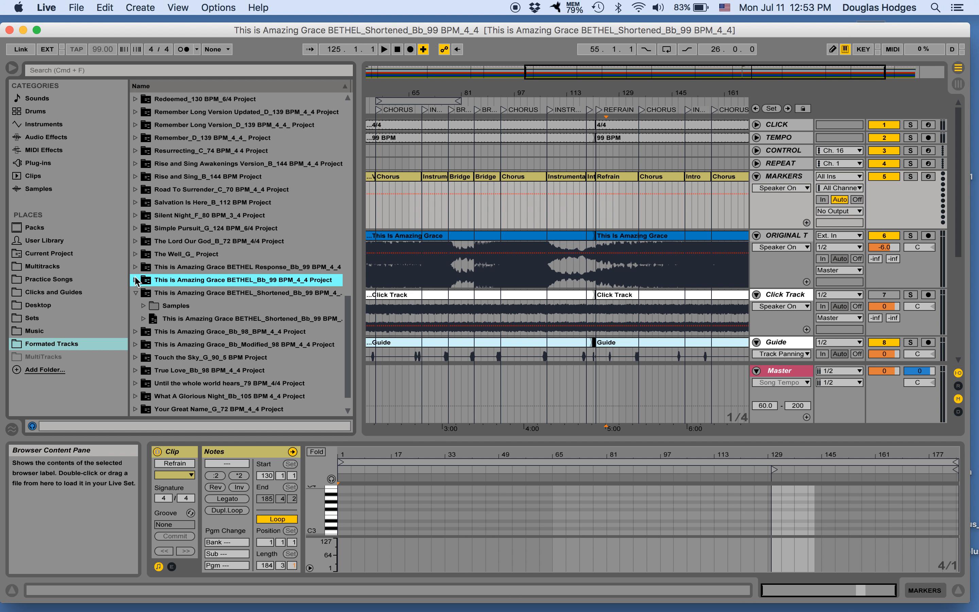
pyautogui.click(136, 280)
pyautogui.doubleClick(178, 318)
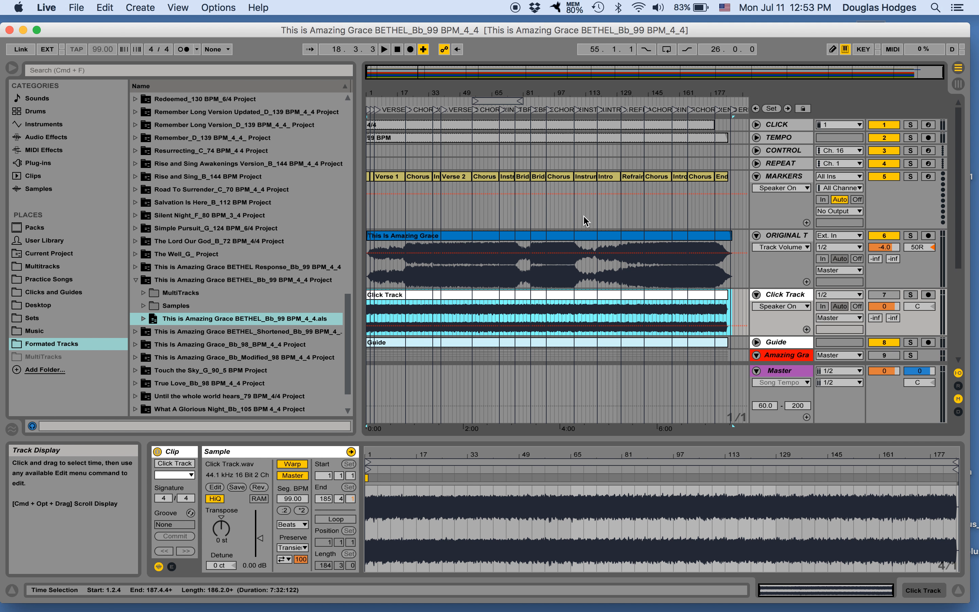
# Step: Select the 4/4 clip on the CLICK track and unfold that track
pyautogui.click(605, 220)
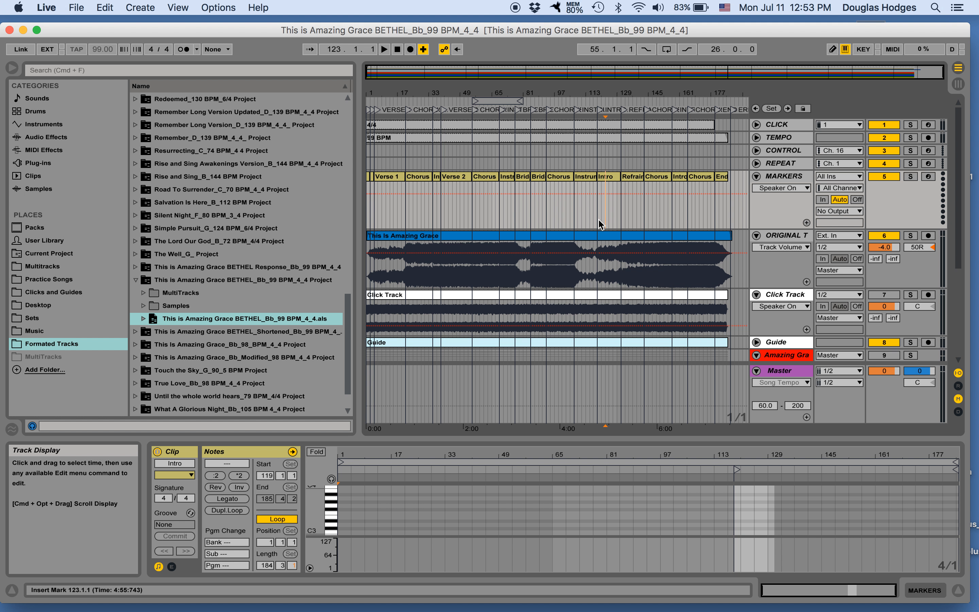
pyautogui.click(598, 229)
pyautogui.click(598, 125)
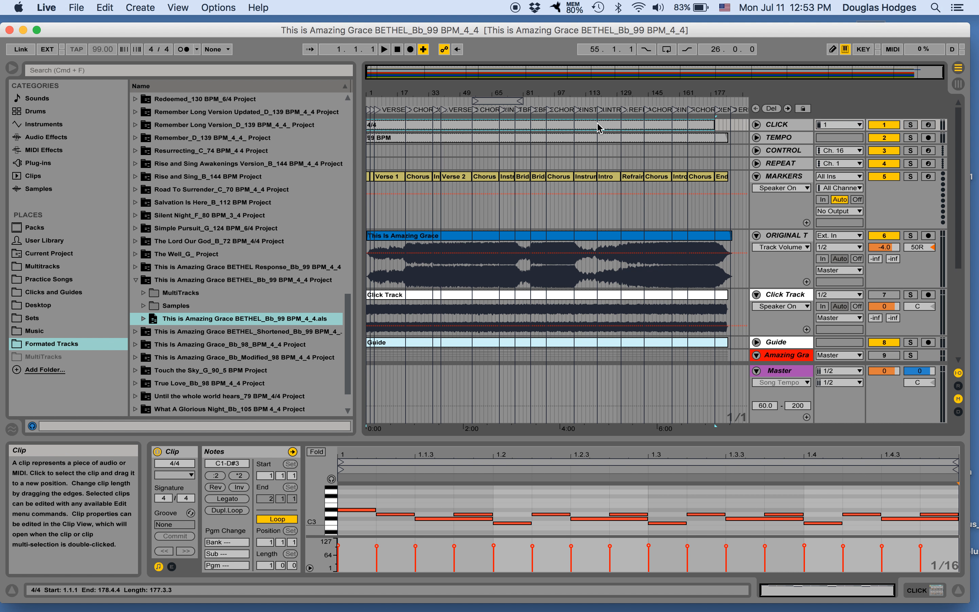
pyautogui.click(757, 124)
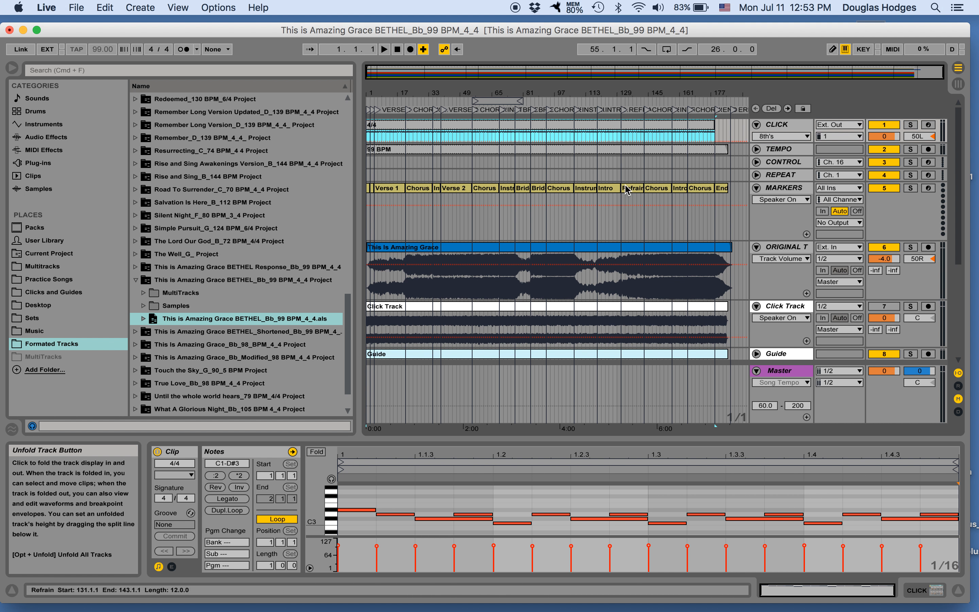
# Step: Cut the Intro clip spanning bars 119 to 131 on the MARKERS track and cut that time range out of the whole set
pyautogui.click(599, 223)
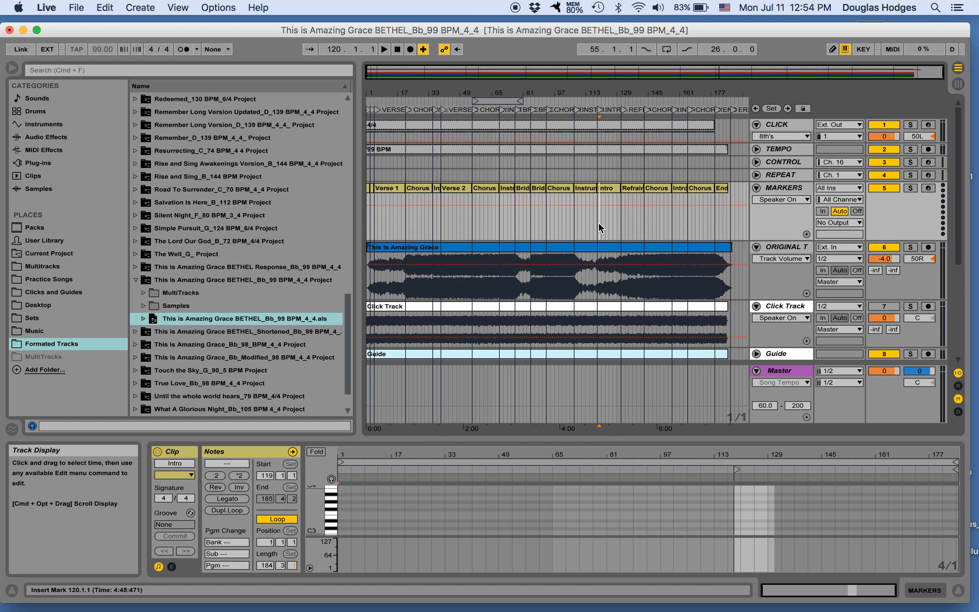
pyautogui.press('+')
pyautogui.press('+')
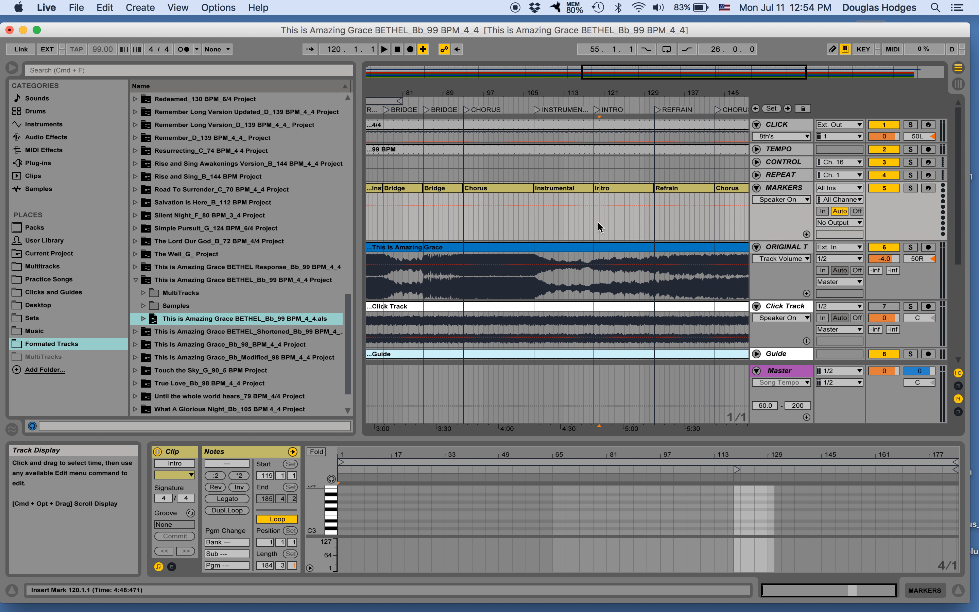
pyautogui.click(595, 225)
pyautogui.hotkey('shift', 'Right')
pyautogui.hotkey('shift', 'Right')
pyautogui.hotkey('shift', 'Right')
pyautogui.hotkey('shift', 'Right')
pyautogui.hotkey('shift', 'Right')
pyautogui.hotkey('shift', 'Right')
pyautogui.hotkey('shift', 'Right')
pyautogui.hotkey('shift', 'Right')
pyautogui.hotkey('shift', 'Right')
pyautogui.hotkey('shift', 'Right')
pyautogui.hotkey('shift', 'Right')
pyautogui.hotkey('shift', 'Right')
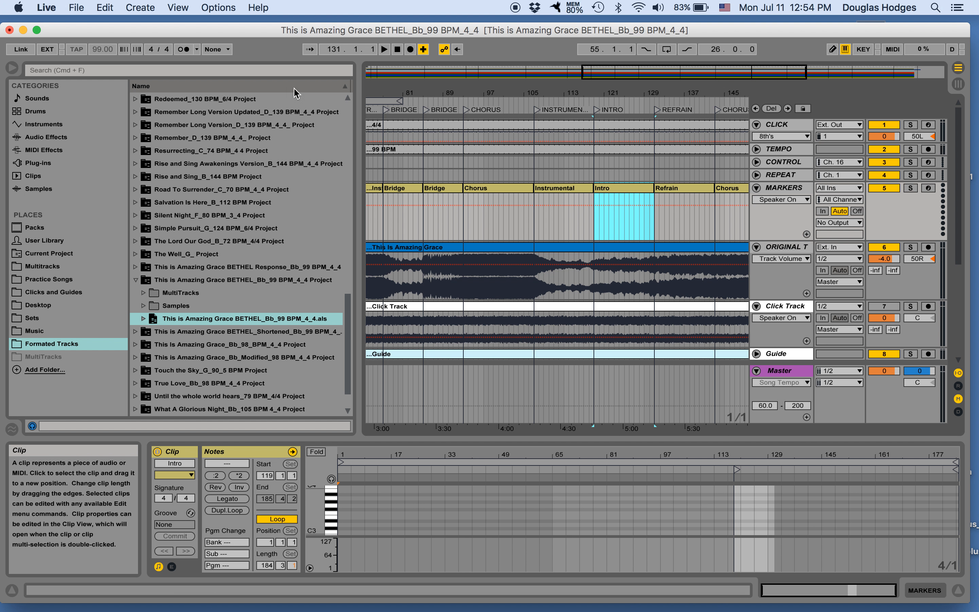
pyautogui.click(106, 8)
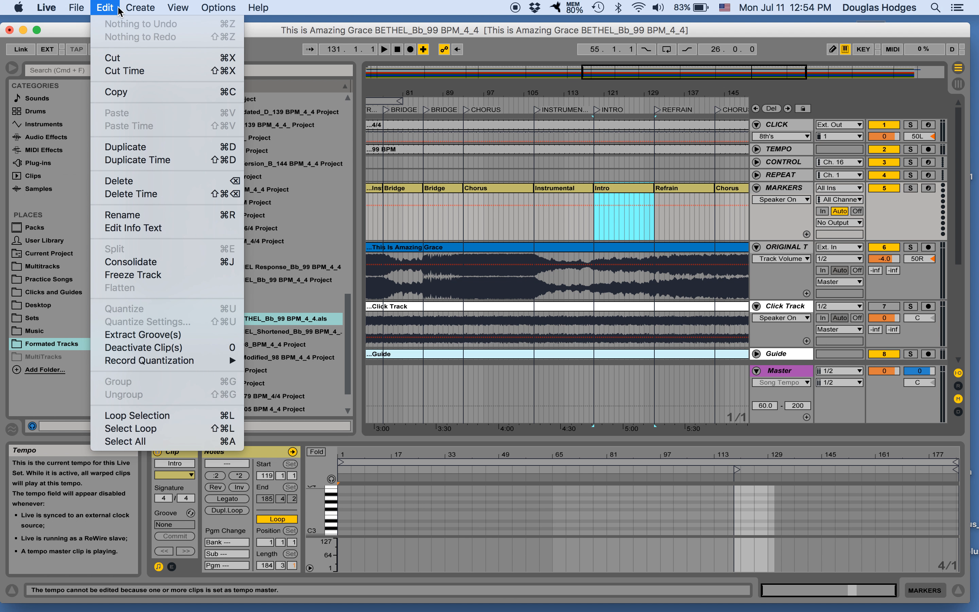
pyautogui.click(112, 60)
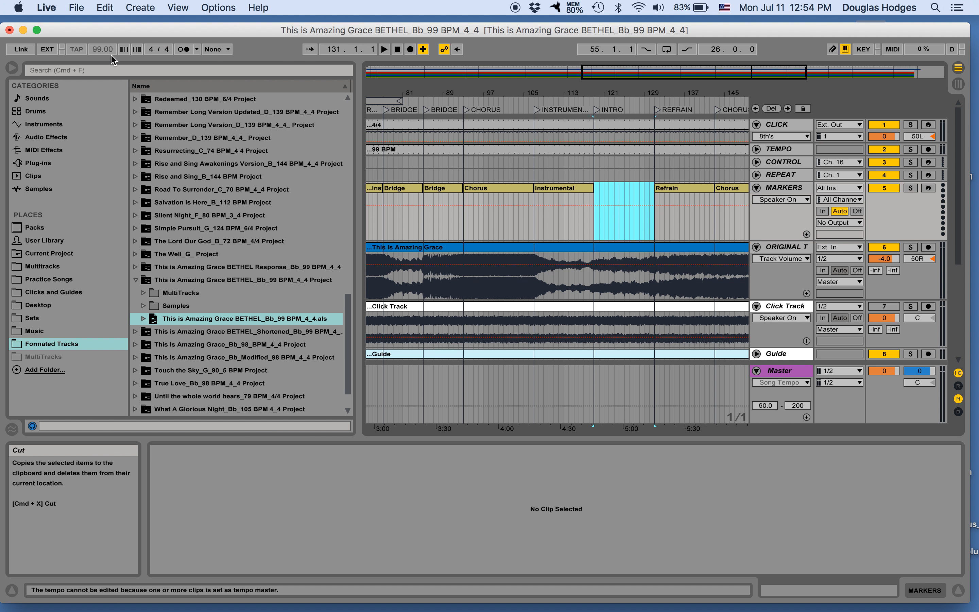
pyautogui.click(105, 9)
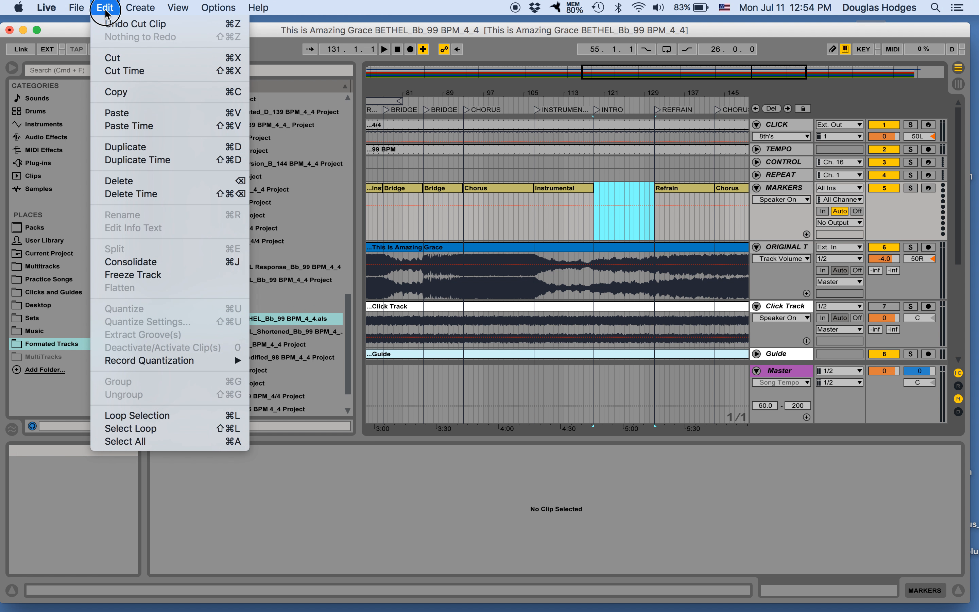
pyautogui.click(109, 73)
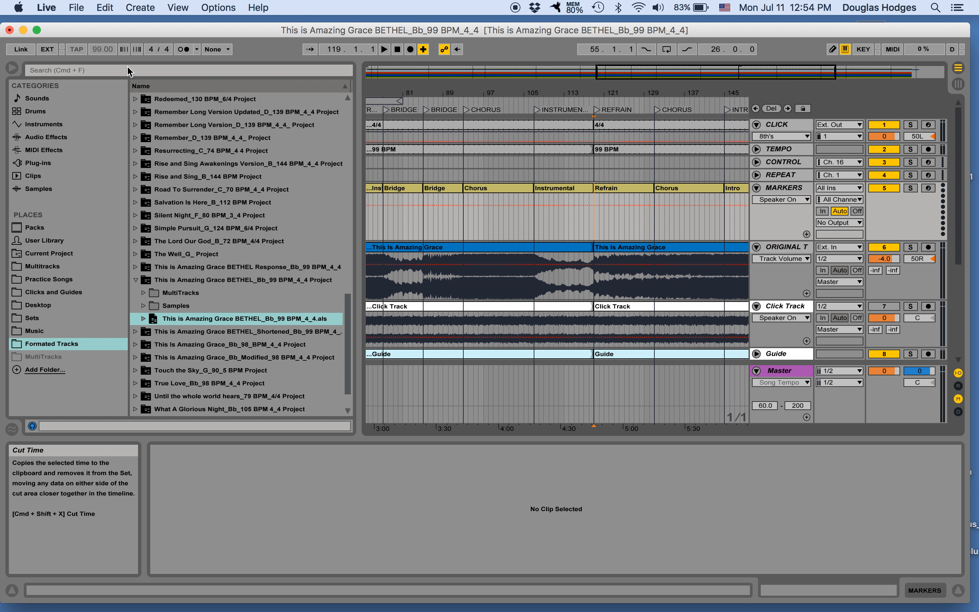
# Step: Play from bar 115 across the cut into the Refrain and check the splice on all tracks
pyautogui.click(576, 225)
pyautogui.press('space')
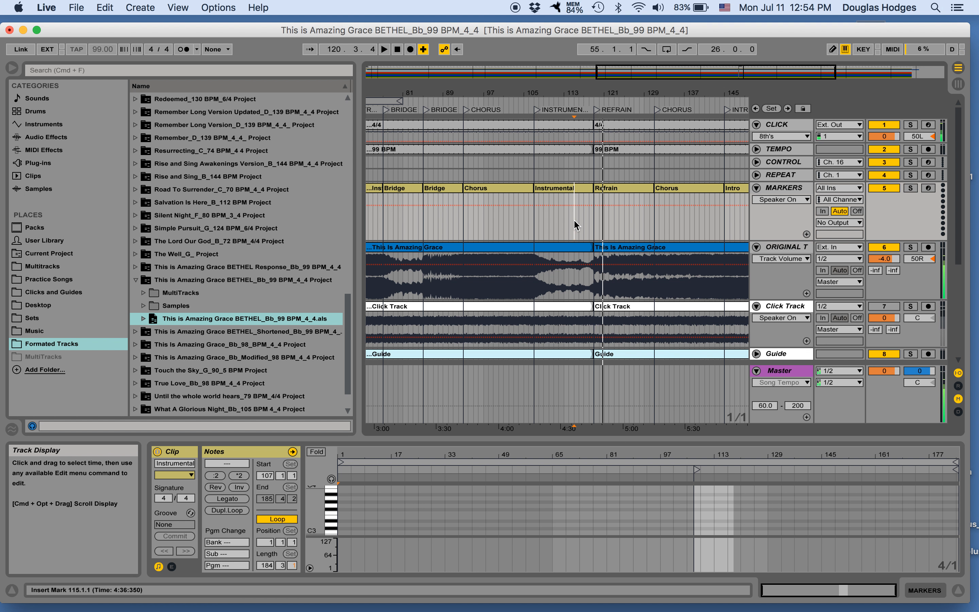
pyautogui.scroll(-3, 592, 290)
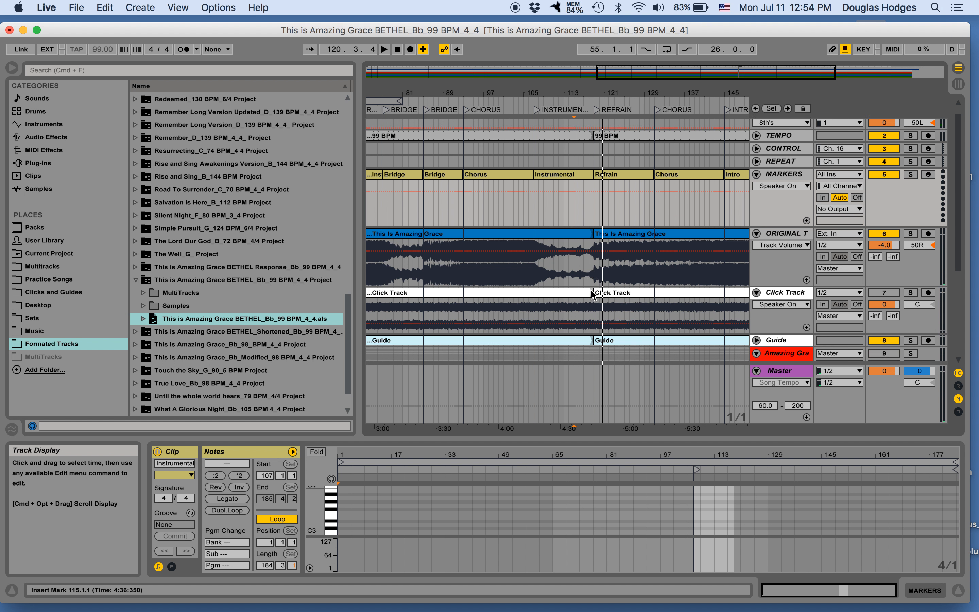
pyautogui.scroll(3, 592, 294)
pyautogui.scroll(-1, 592, 294)
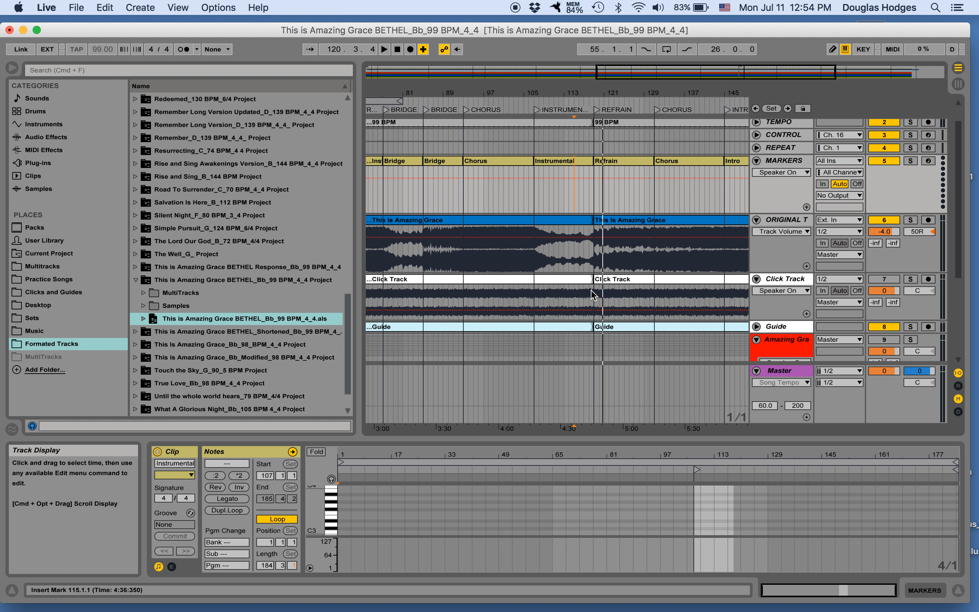
pyautogui.scroll(2, 591, 294)
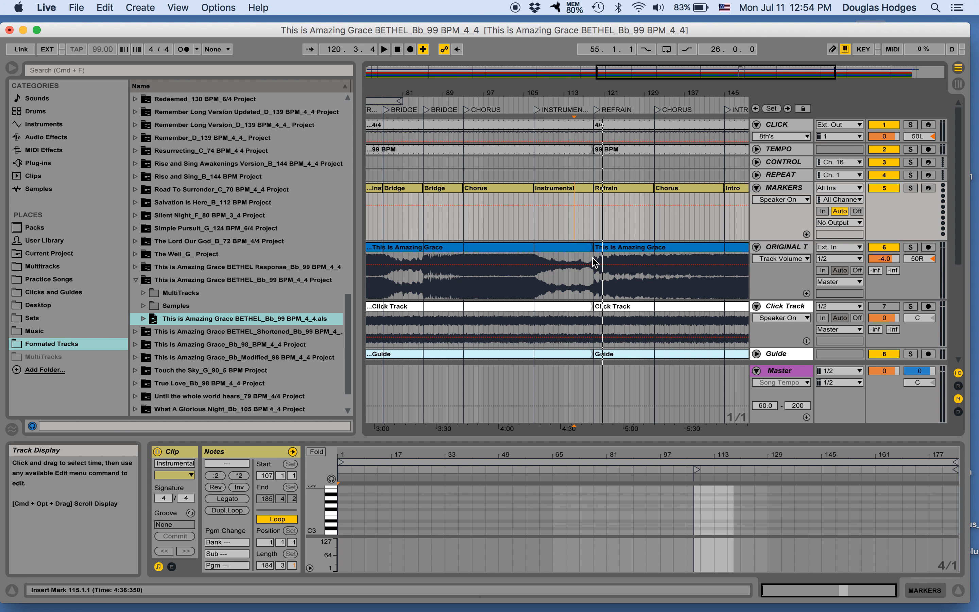
# Step: Extend the clip after the splice on the ORIGINAL TRACK back to start at bar 118, and play the transition from bar 116
pyautogui.scroll(-10, 591, 300)
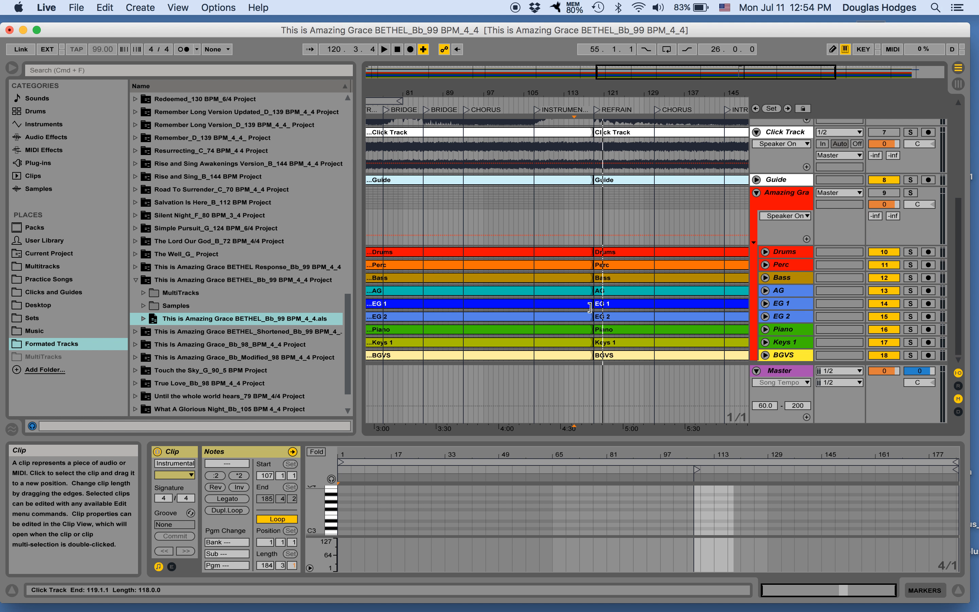
pyautogui.scroll(10, 590, 308)
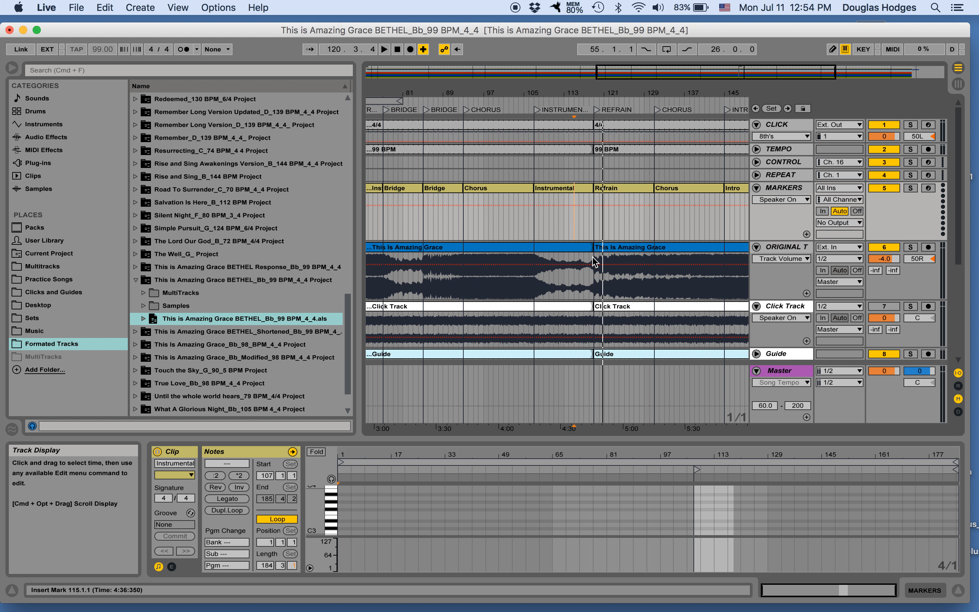
pyautogui.press('+')
pyautogui.press('+')
pyautogui.press('+')
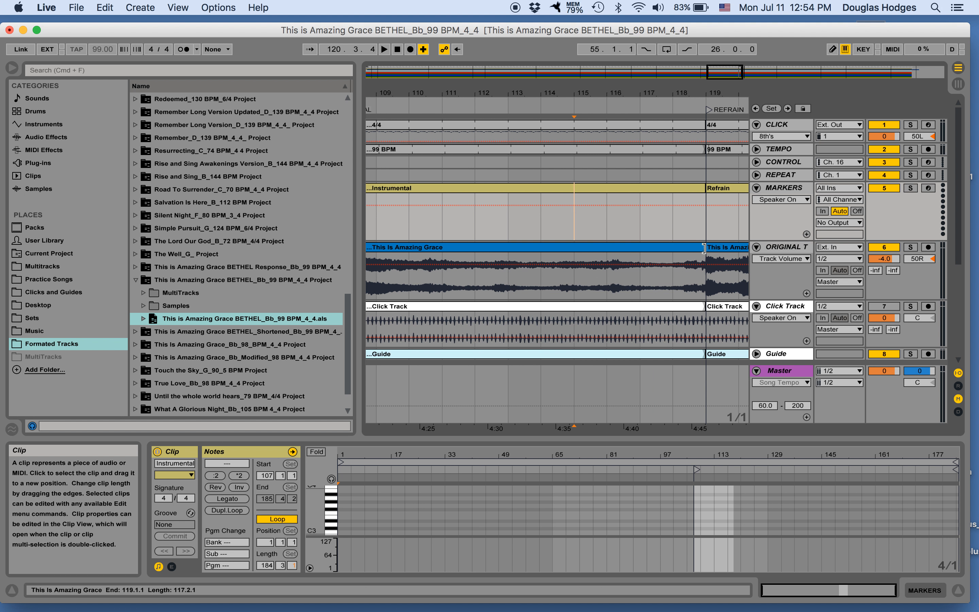
pyautogui.click(707, 248)
pyautogui.moveTo(698, 248); pyautogui.dragTo(666, 248)
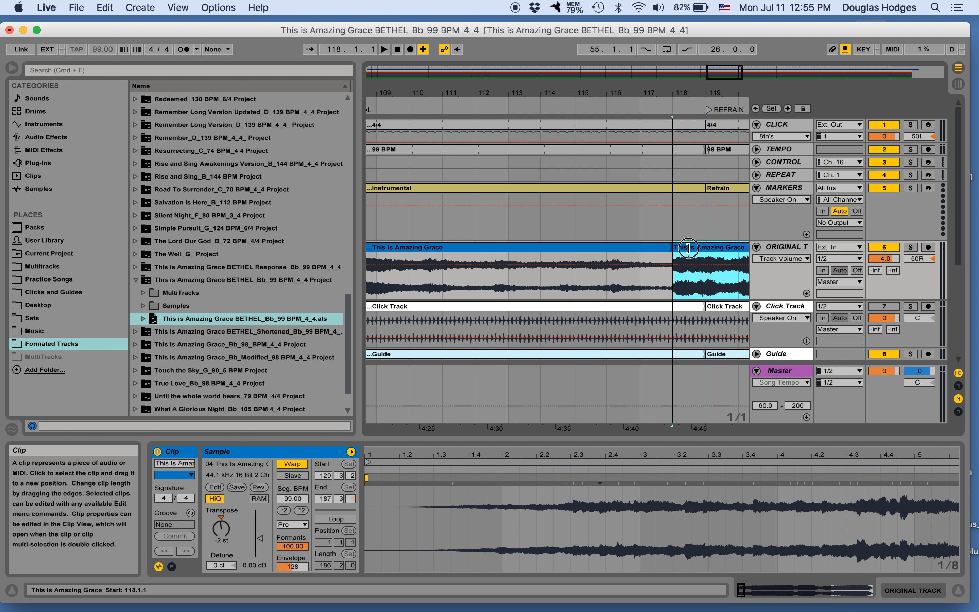
pyautogui.click(603, 285)
pyautogui.press('space')
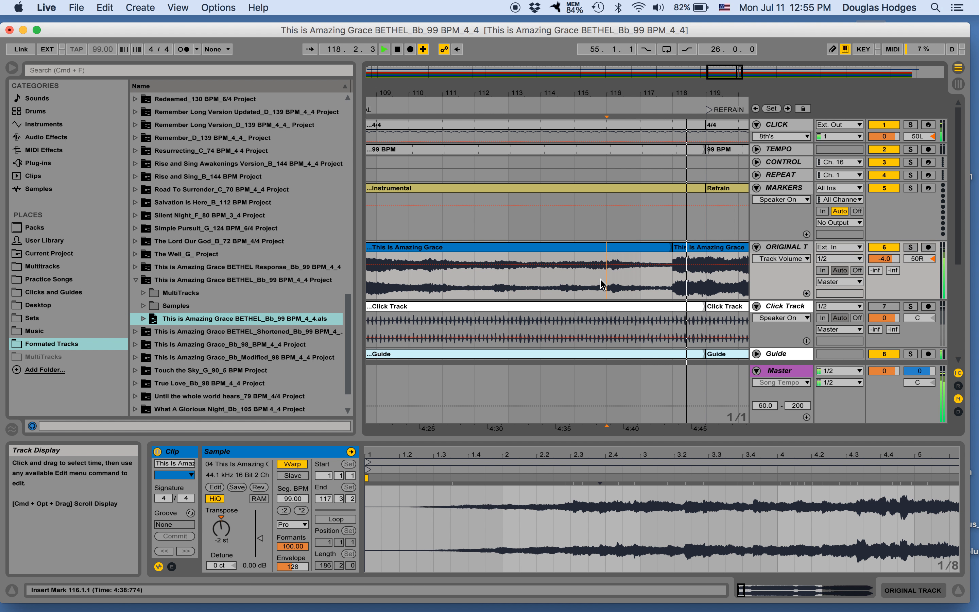
pyautogui.press('space')
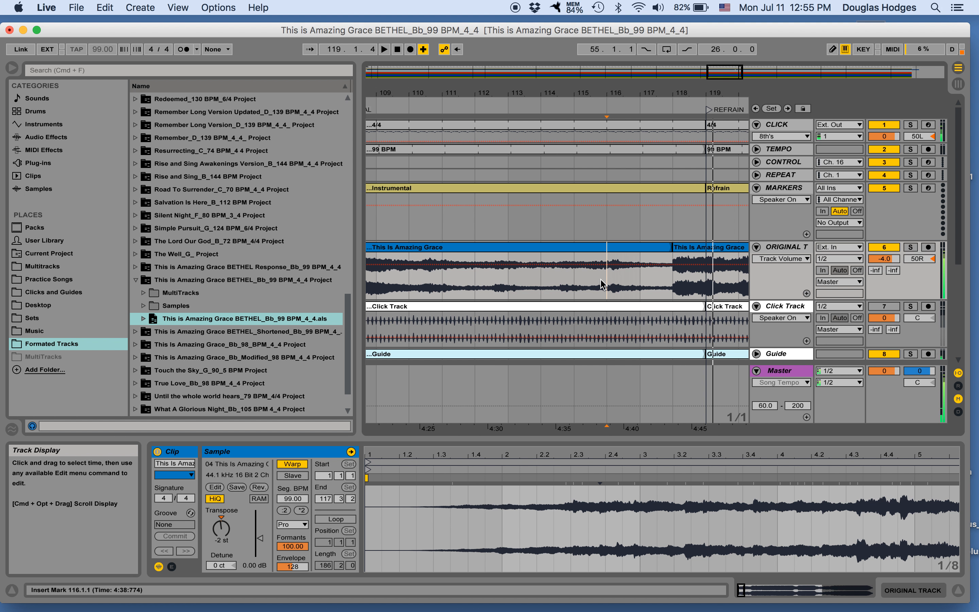
# Step: Extend the same ORIGINAL TRACK clip back to start at bar 117 and replay the transition from bar 116
pyautogui.moveTo(672, 246); pyautogui.dragTo(644, 246)
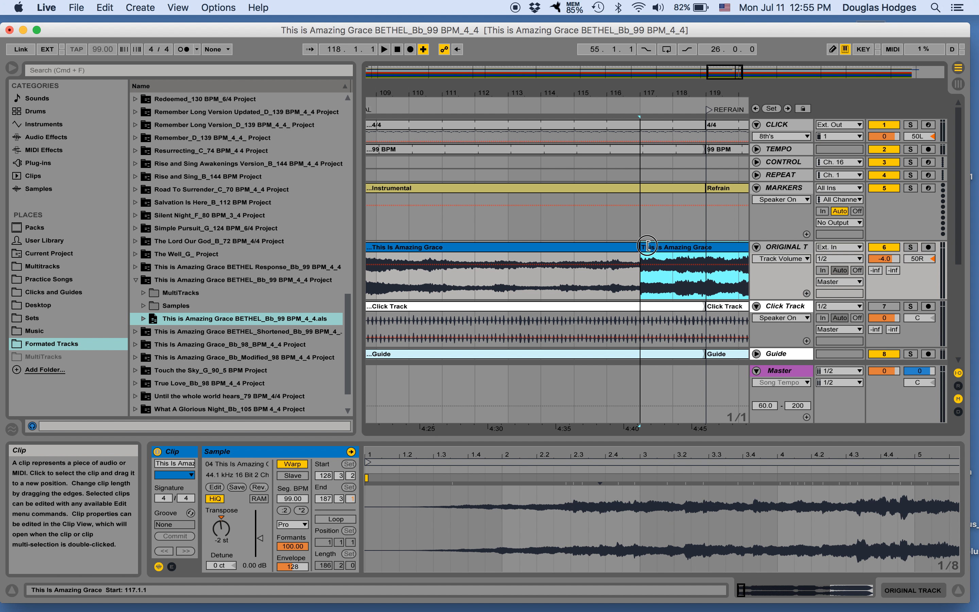
pyautogui.click(593, 280)
pyautogui.press('space')
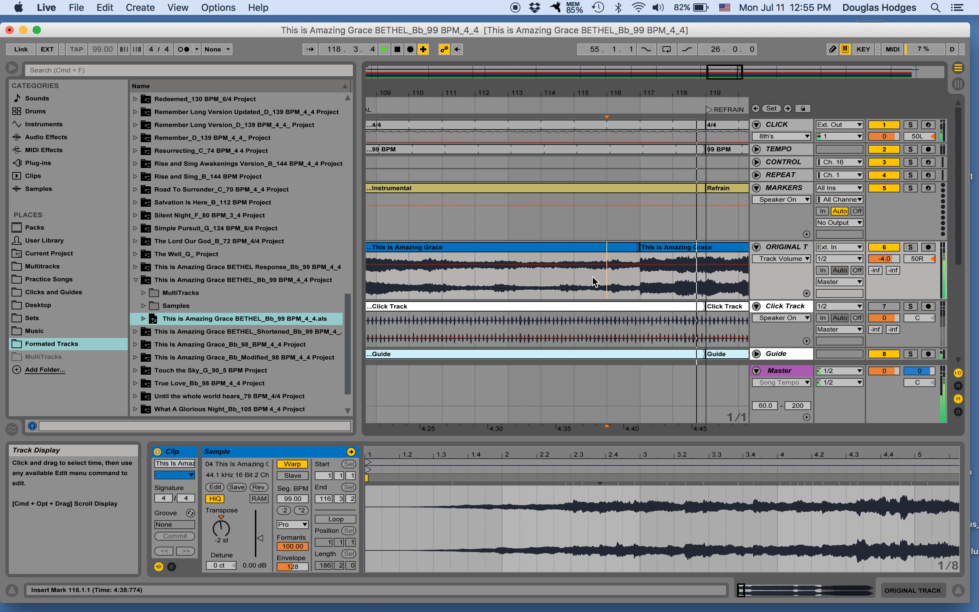
pyautogui.press('space')
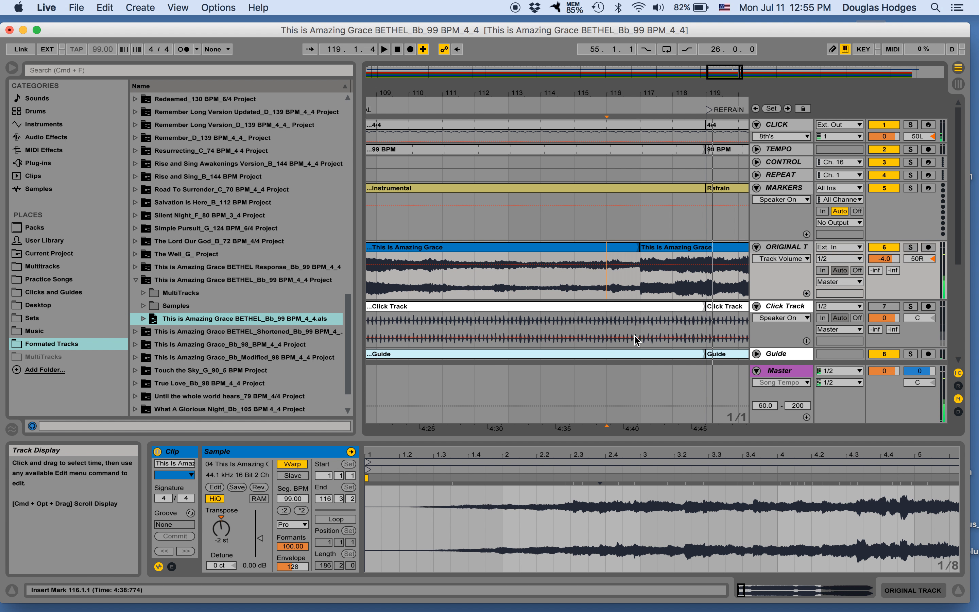
# Step: Unfold the Guide track, play its spoken cue at bar 118, and delete the Guide audio between bars 118 and 119
pyautogui.scroll(-5, 637, 340)
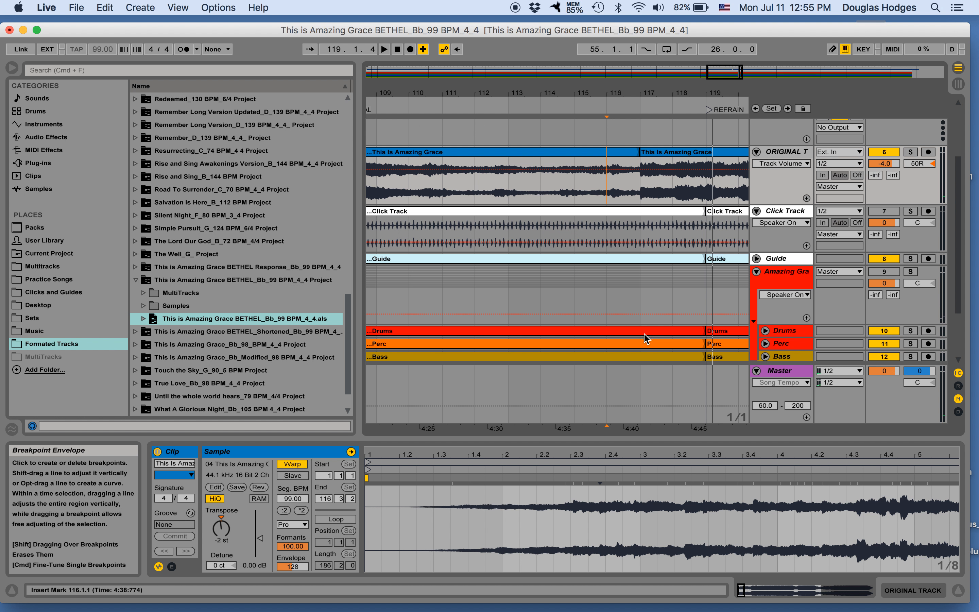
pyautogui.click(757, 259)
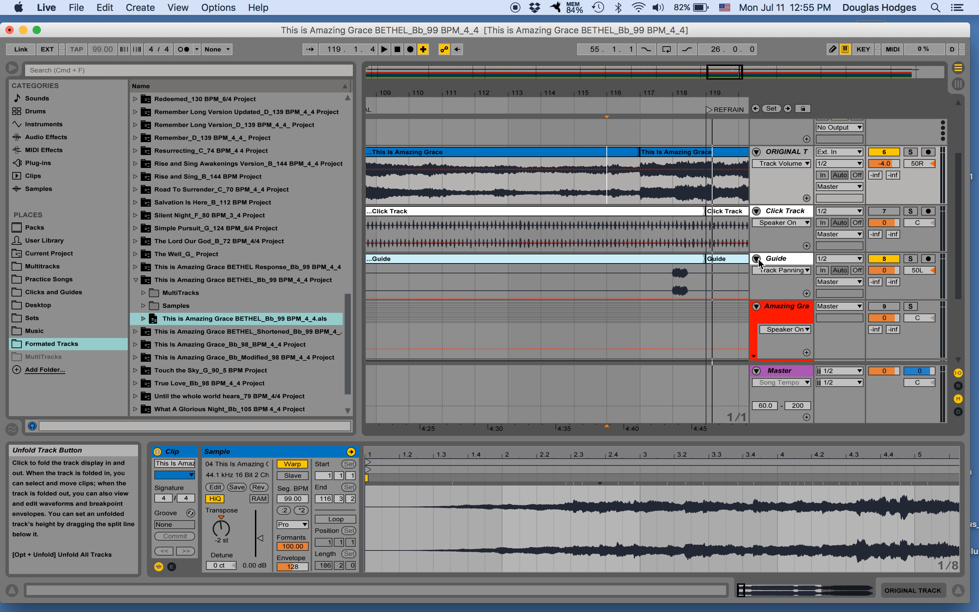
pyautogui.click(672, 283)
pyautogui.press('space')
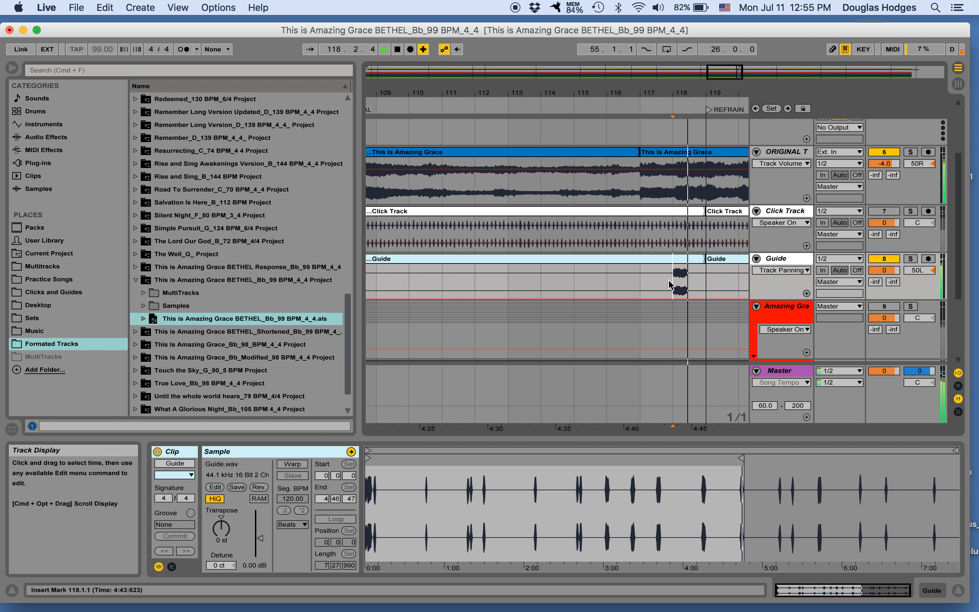
pyautogui.press('space')
pyautogui.moveTo(666, 284); pyautogui.dragTo(692, 283)
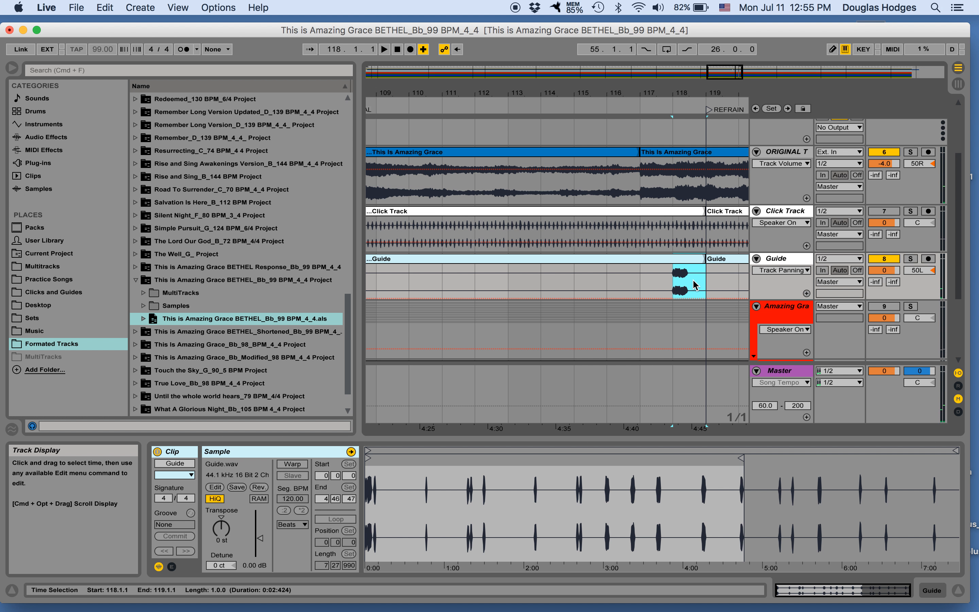
pyautogui.press('Delete')
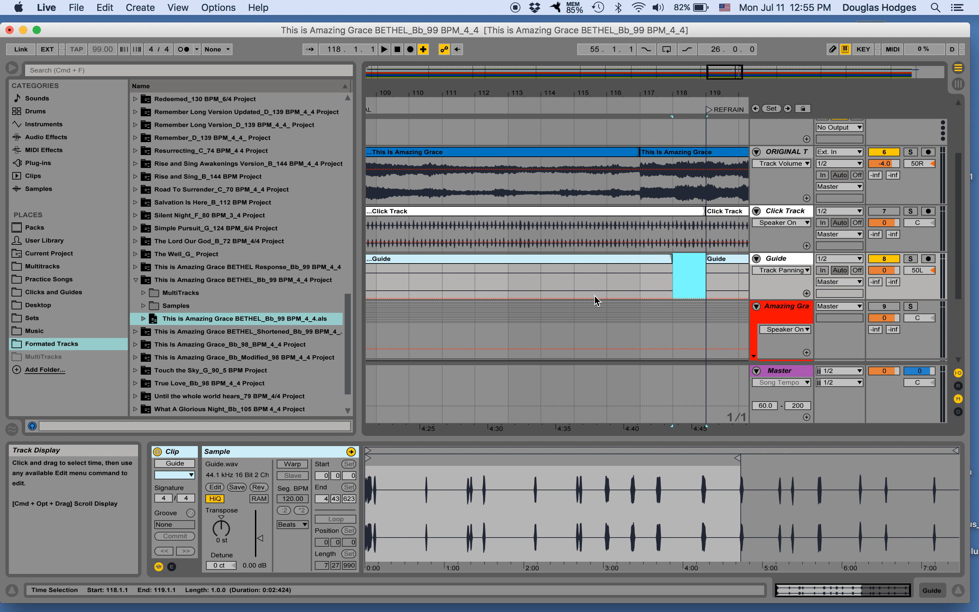
# Step: Place Refrain.wav from the English Guides folder in Clicks and Guides on the Guide track at bar 117
pyautogui.hscroll(2, 595, 300)
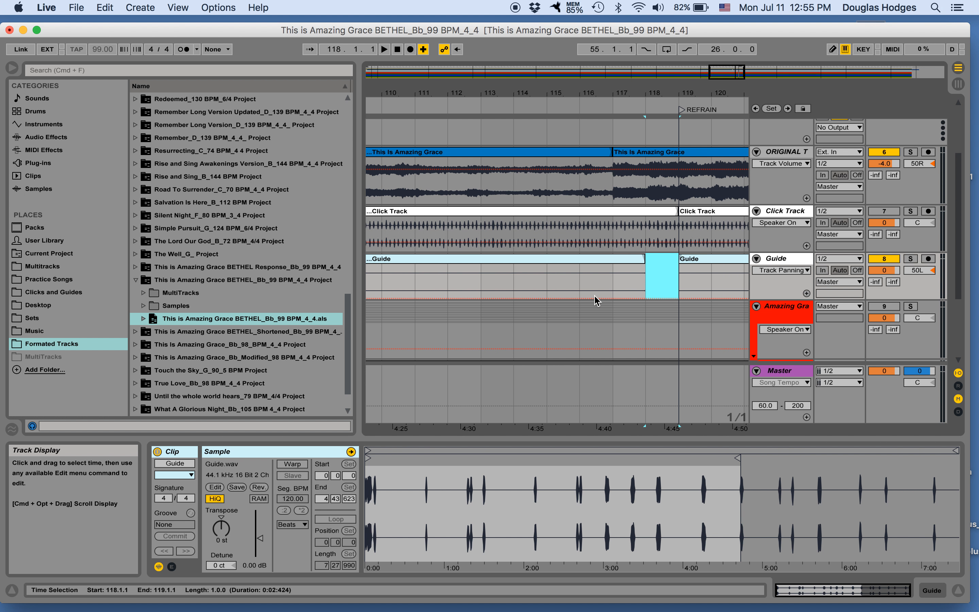
pyautogui.click(84, 293)
pyautogui.click(136, 138)
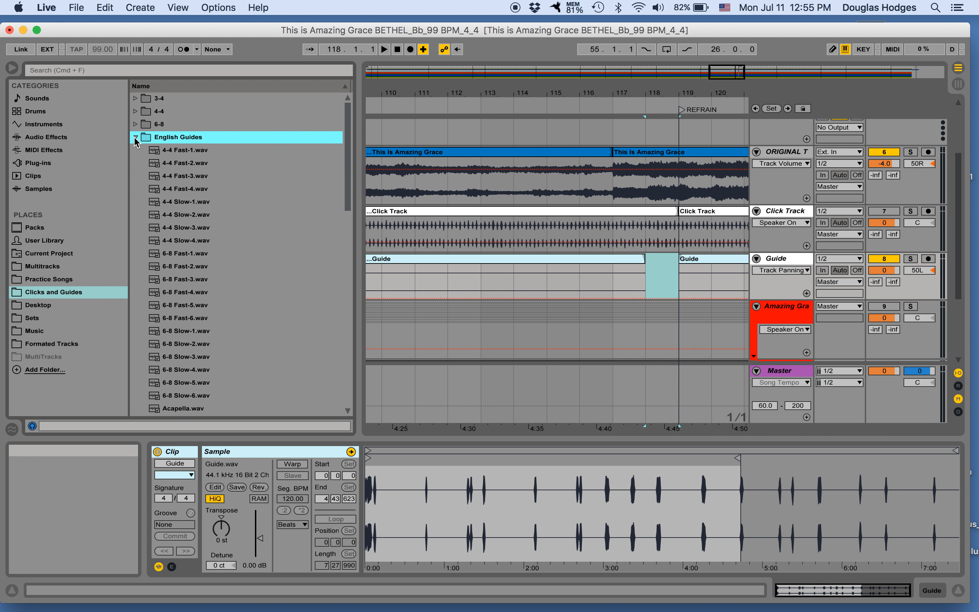
pyautogui.scroll(-10, 178, 289)
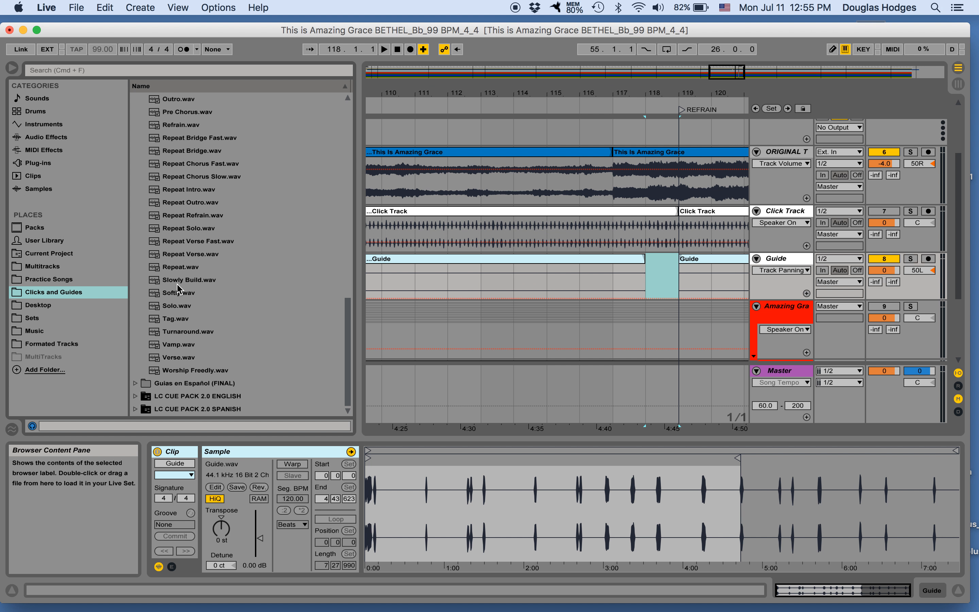
pyautogui.moveTo(172, 121); pyautogui.dragTo(617, 269)
# Step: Play from bar 116 into the Refrain to check the new guide cue, and look over the clips on the other tracks
pyautogui.click(579, 272)
pyautogui.press('space')
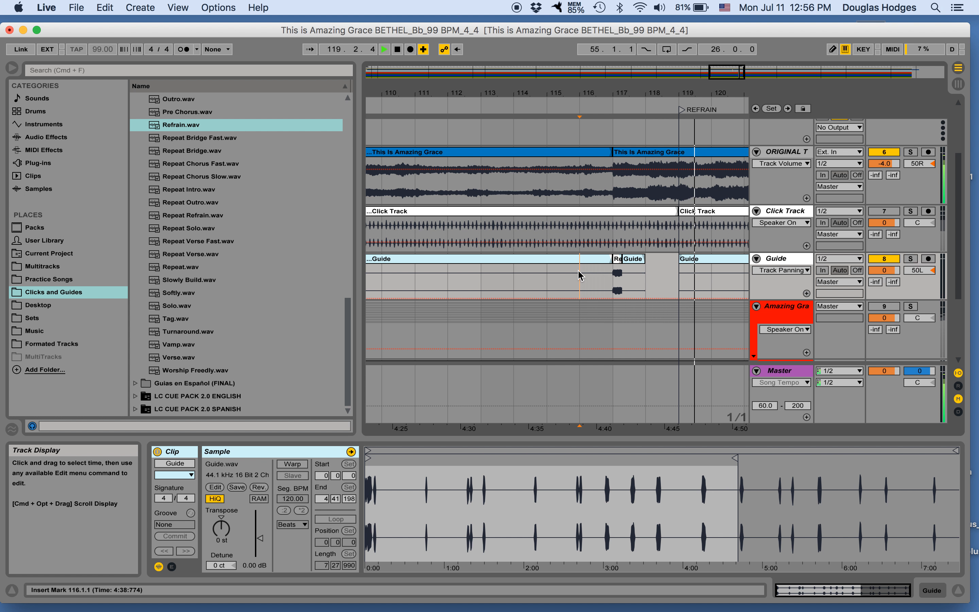
pyautogui.press('space')
pyautogui.scroll(-2, 580, 276)
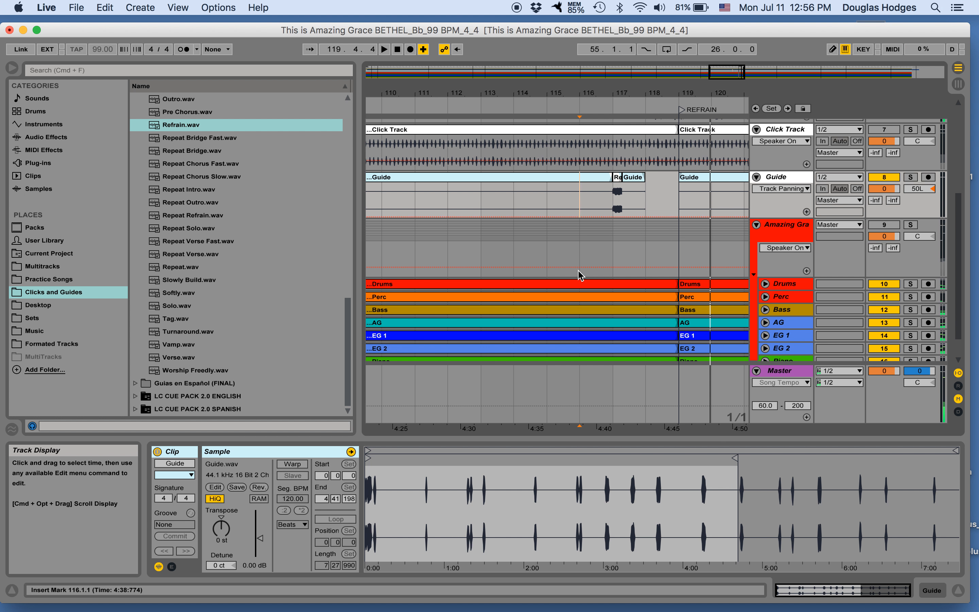
pyautogui.scroll(3, 581, 276)
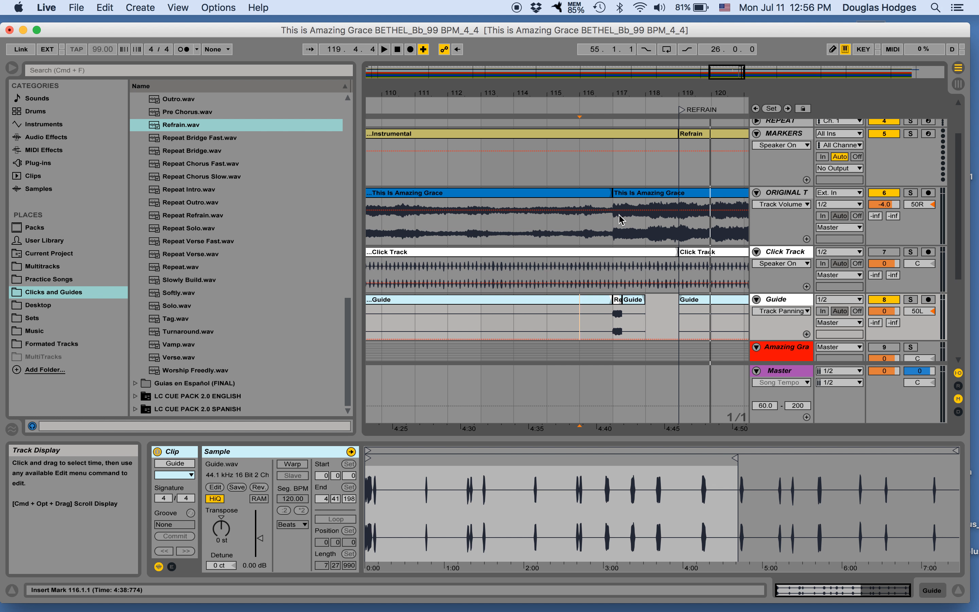
# Step: Show the Fades on the ORIGINAL TRACK instead of Track Volume at the splice at bar 117
pyautogui.press('+')
pyautogui.press('+')
pyautogui.press('+')
pyautogui.press('+')
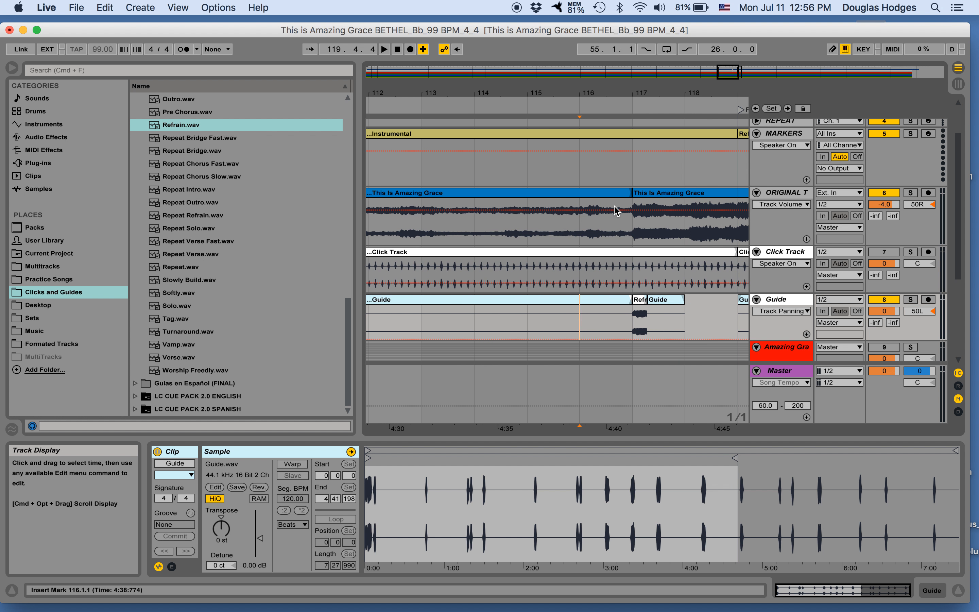
pyautogui.hscroll(5, 614, 206)
pyautogui.scroll(1, 614, 206)
pyautogui.hscroll(2, 614, 210)
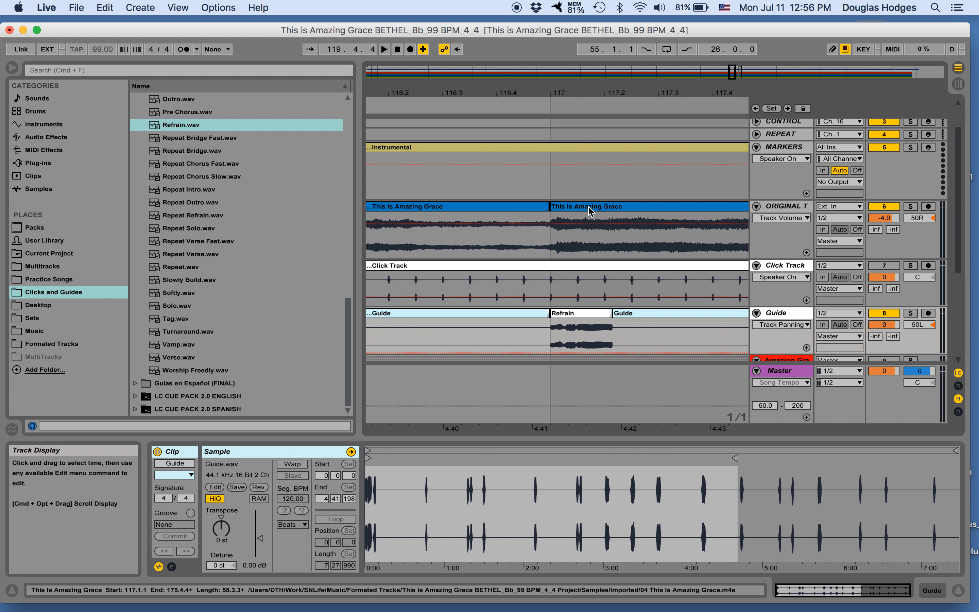
pyautogui.click(550, 222)
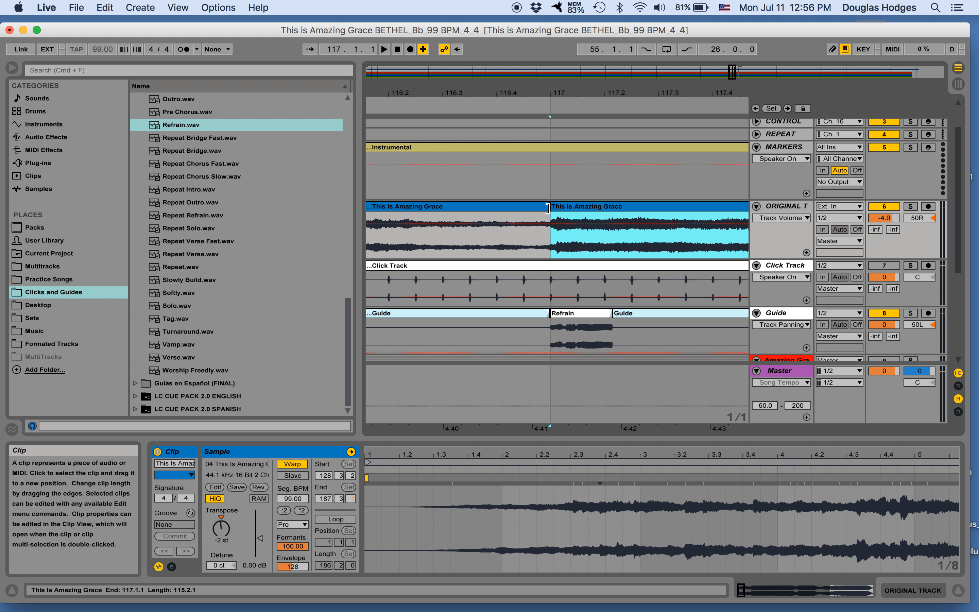
pyautogui.click(548, 222)
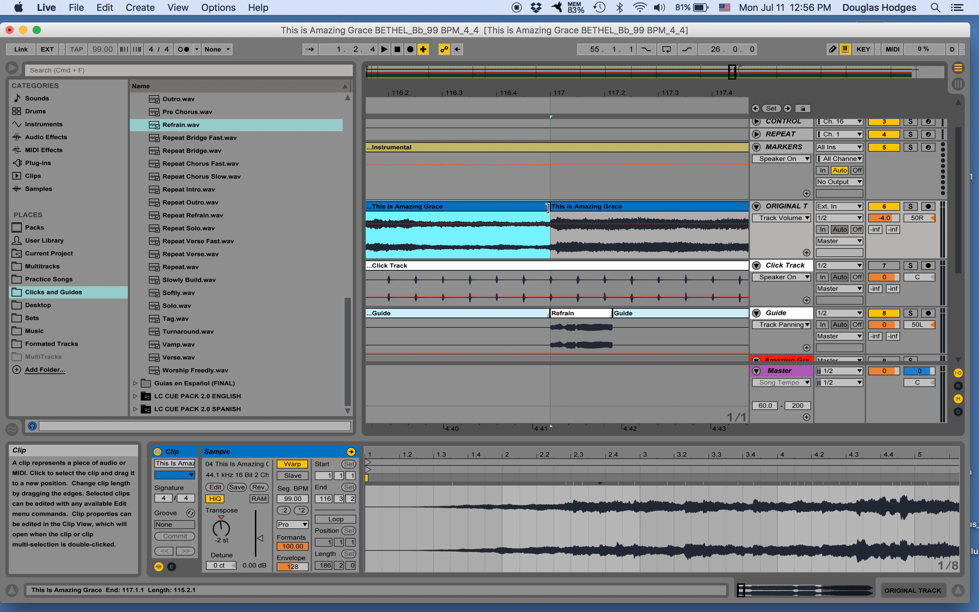
pyautogui.click(806, 218)
pyautogui.click(807, 219)
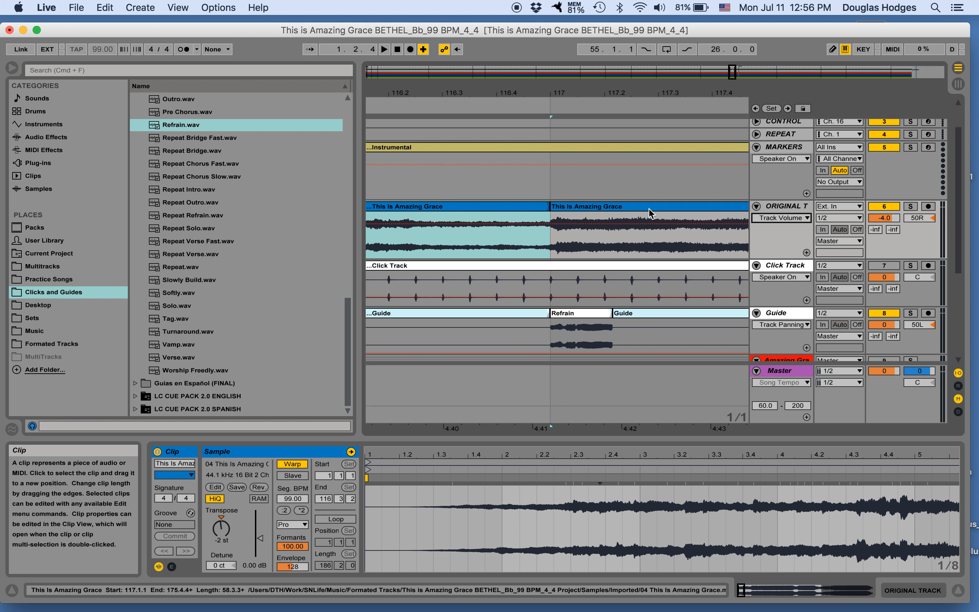
pyautogui.click(765, 222)
pyautogui.click(771, 242)
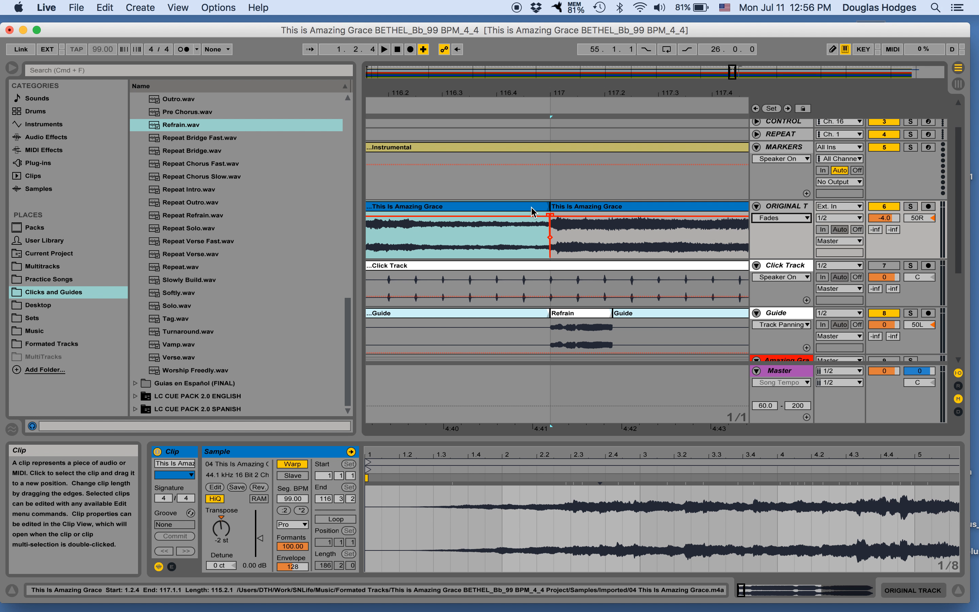
# Step: Try a crossfade about one and a half beats long leading into bar 117 on the ORIGINAL TRACK, and play it from bar 112
pyautogui.moveTo(550, 216); pyautogui.dragTo(461, 221)
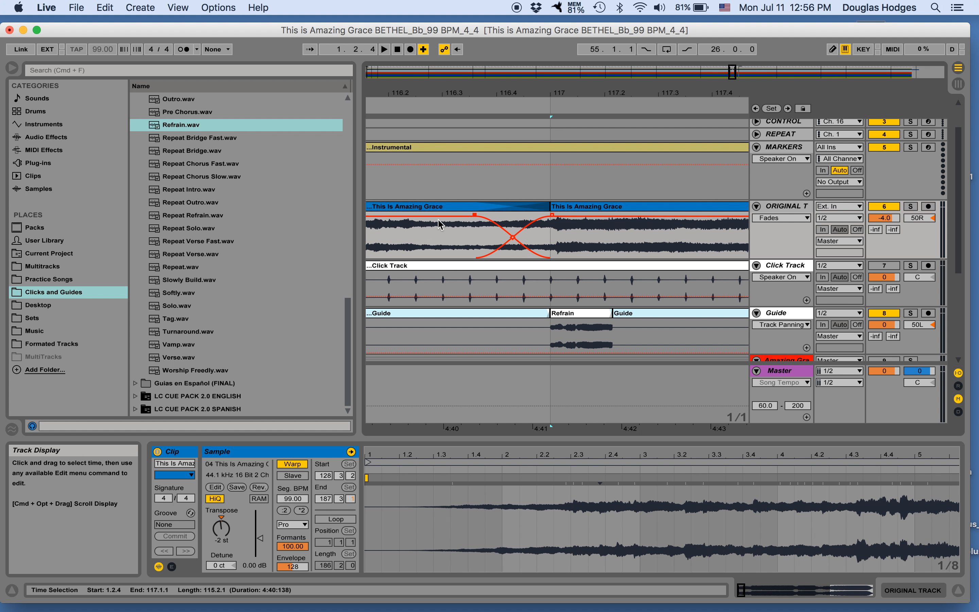
pyautogui.hscroll(-5, 447, 223)
pyautogui.press('-')
pyautogui.press('-')
pyautogui.press('-')
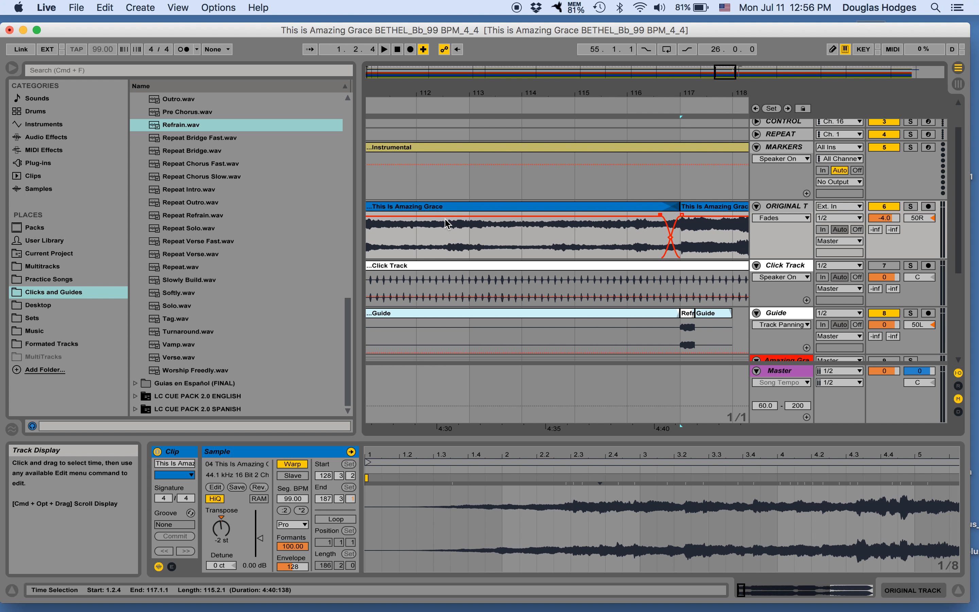
pyautogui.click(431, 235)
pyautogui.press('space')
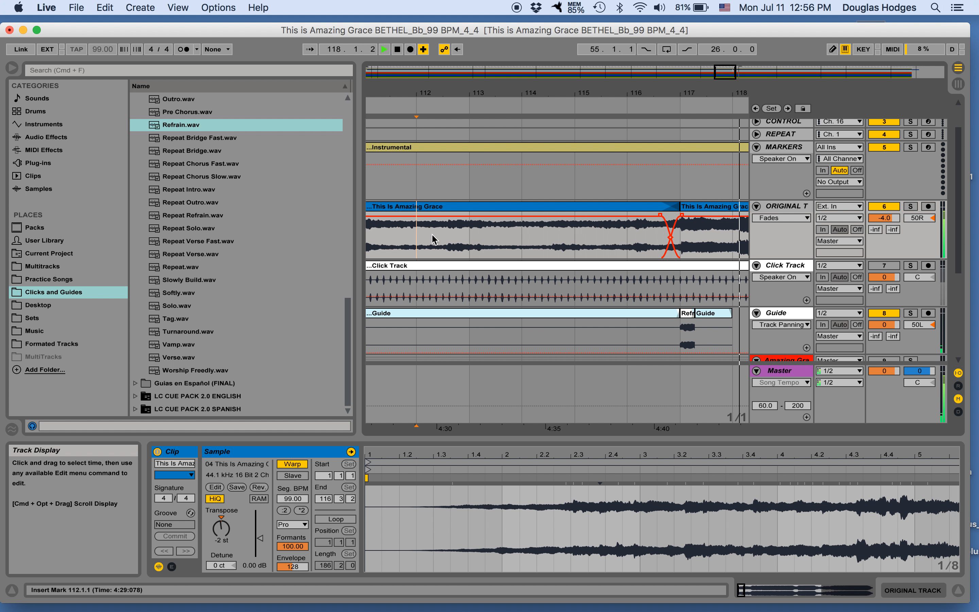
# Step: Undo the crossfade on the ORIGINAL TRACK and play the plain splice again from bar 116
pyautogui.press('super+z')
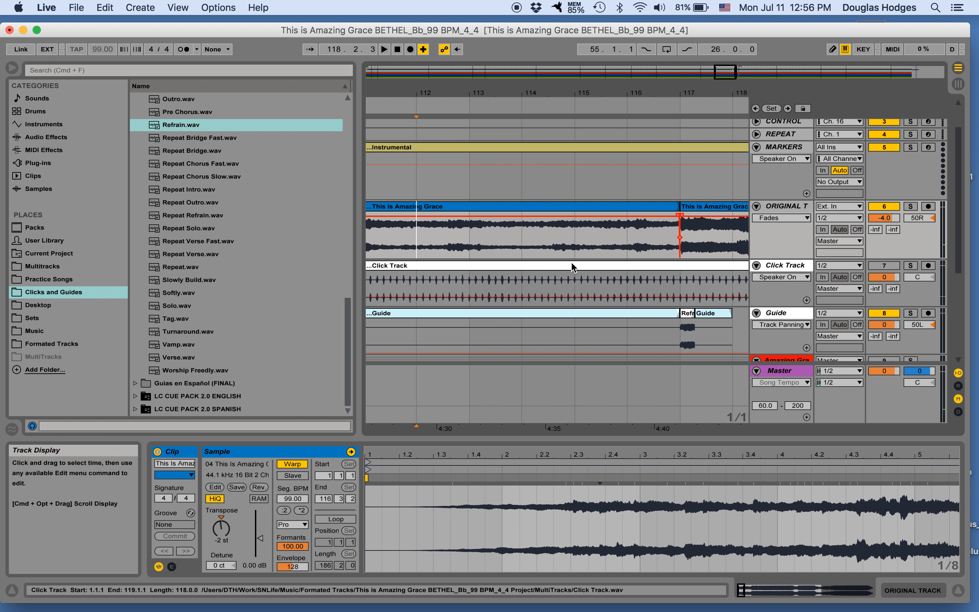
pyautogui.click(573, 238)
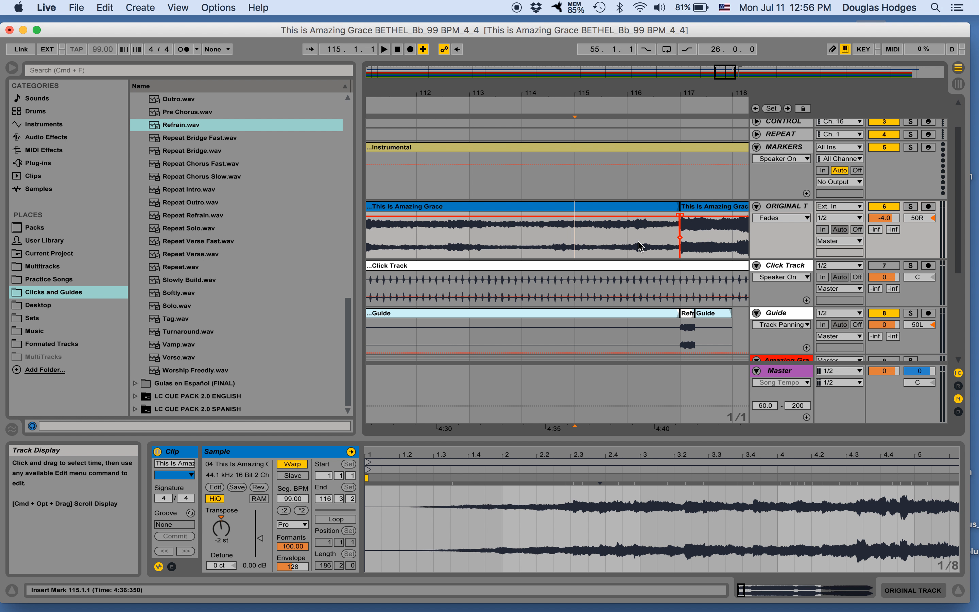
pyautogui.press('space')
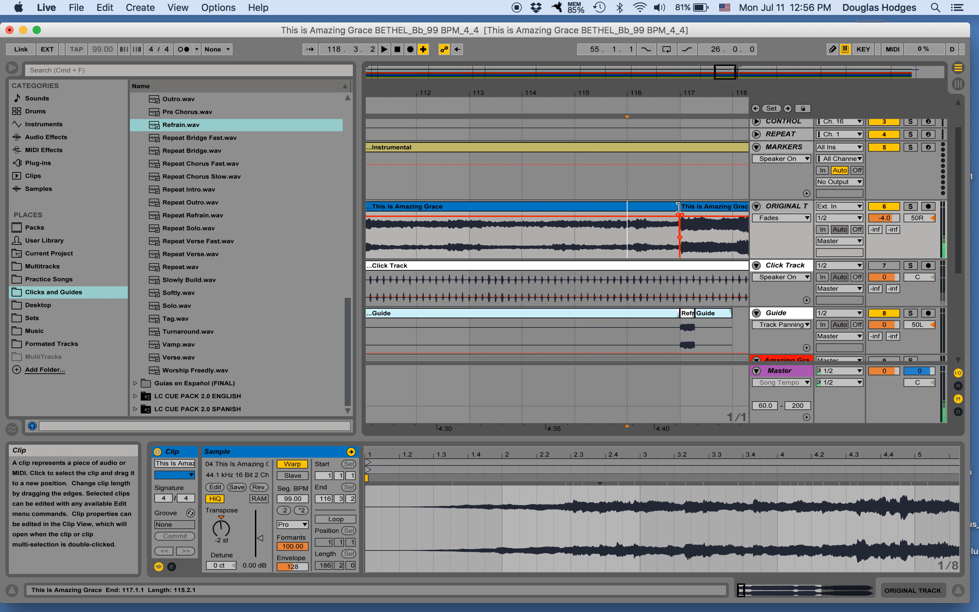
# Step: Move the ORIGINAL TRACK splice to bar 118 with a crossfade about three beats long leading into it, and play it from bar 117
pyautogui.moveTo(680, 217)
pyautogui.mouseDown()
pyautogui.moveTo(728, 221)
pyautogui.moveTo(687, 222)
pyautogui.mouseUp()
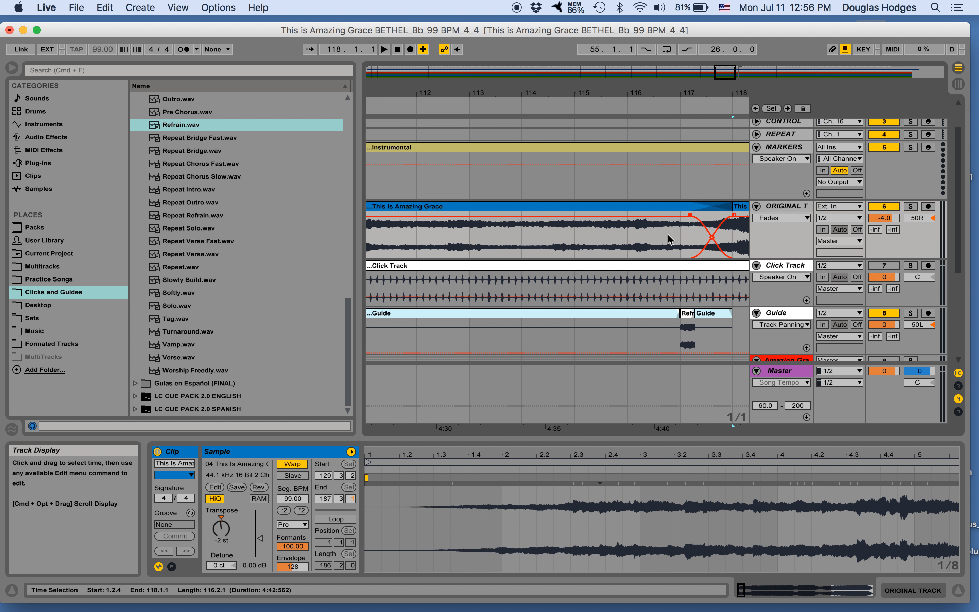
pyautogui.click(664, 238)
pyautogui.press('space')
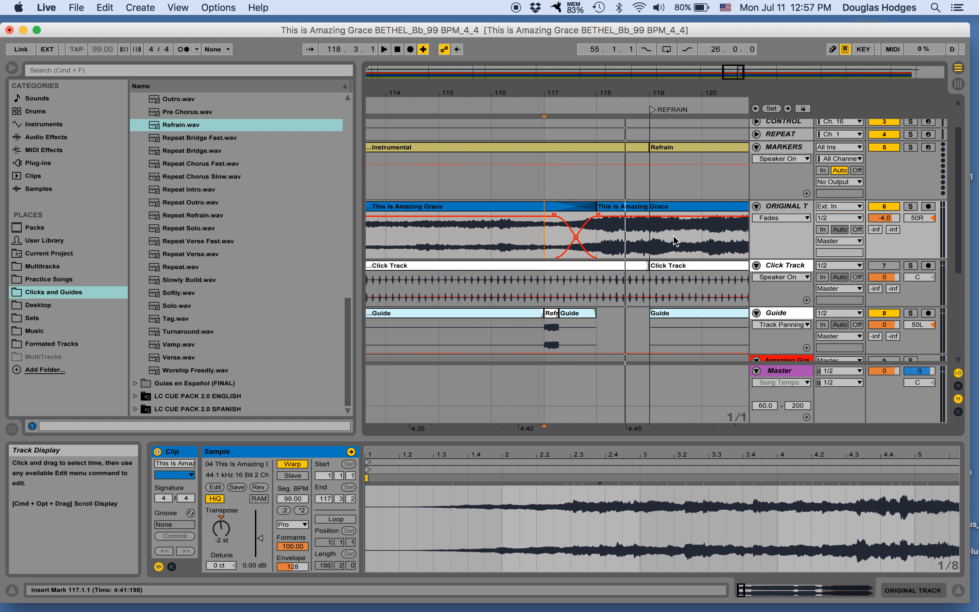
pyautogui.scroll(-5, 673, 241)
pyautogui.scroll(3, 674, 241)
pyautogui.scroll(-3, 673, 241)
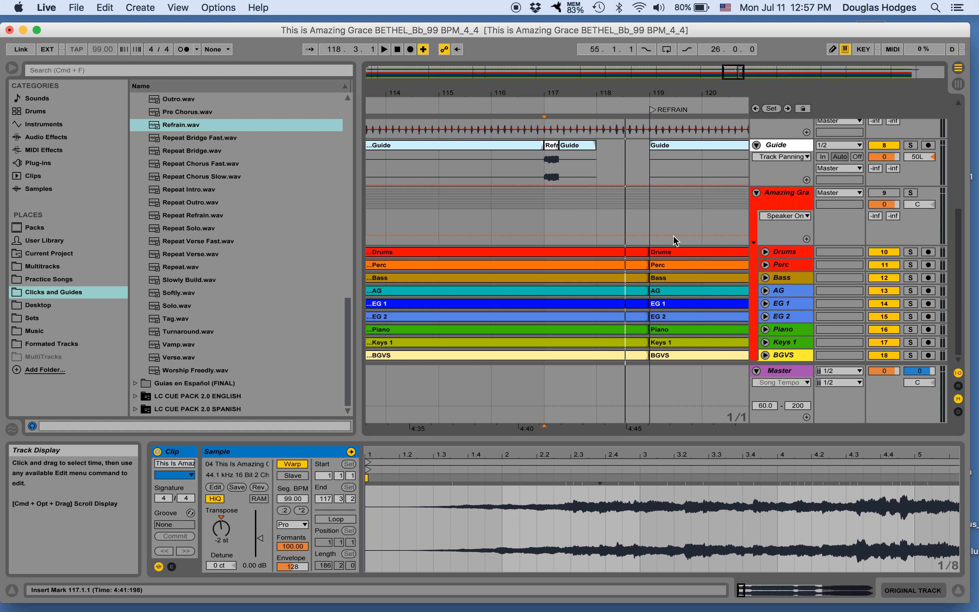
# Step: Select both This Is Amazing Grace clips on the ORIGINAL TRACK, before and after the splice at bar 118, to view their shared transpose setting
pyautogui.scroll(8, 675, 240)
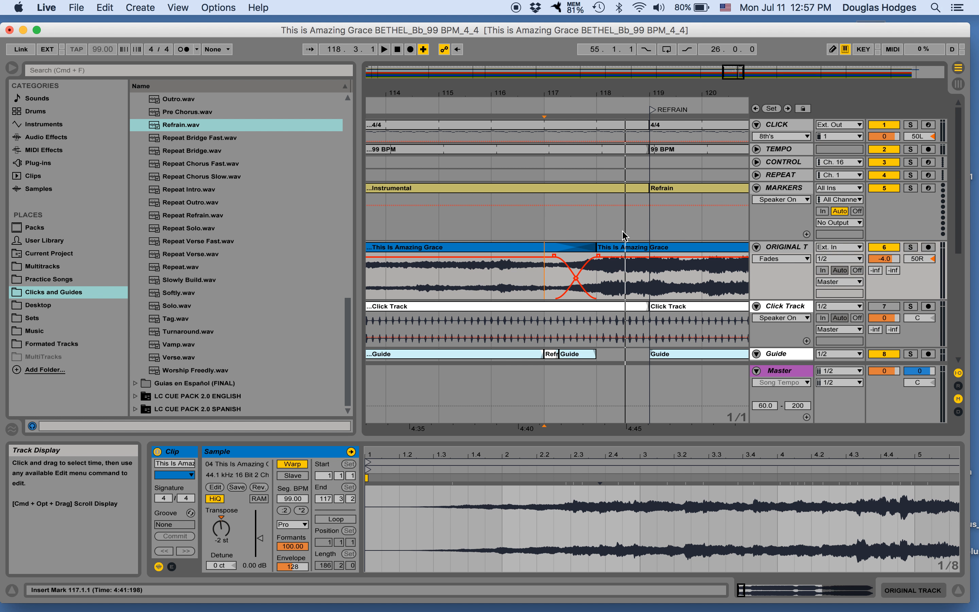
pyautogui.click(566, 248)
pyautogui.click(618, 248)
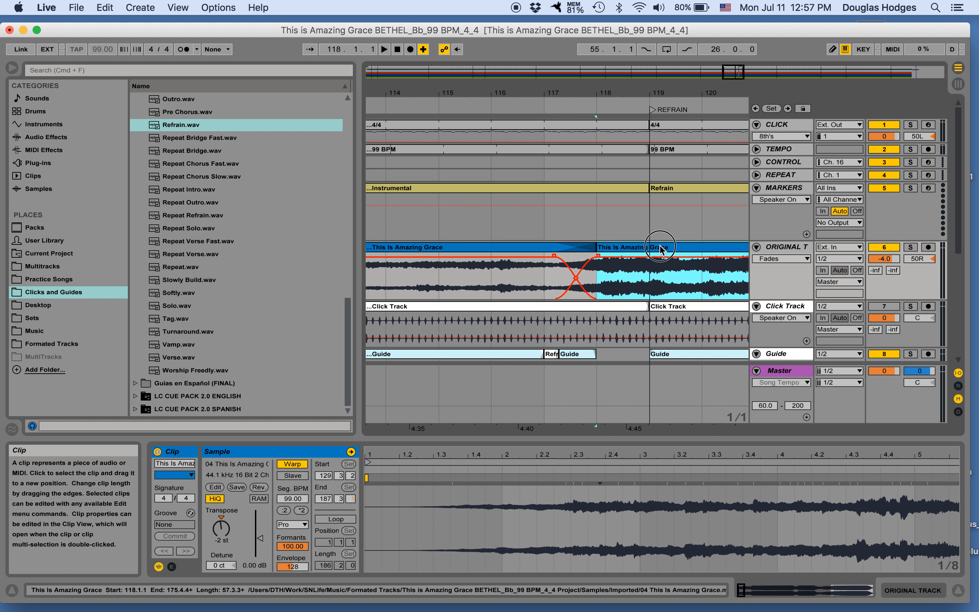
pyautogui.moveTo(660, 248); pyautogui.dragTo(677, 286)
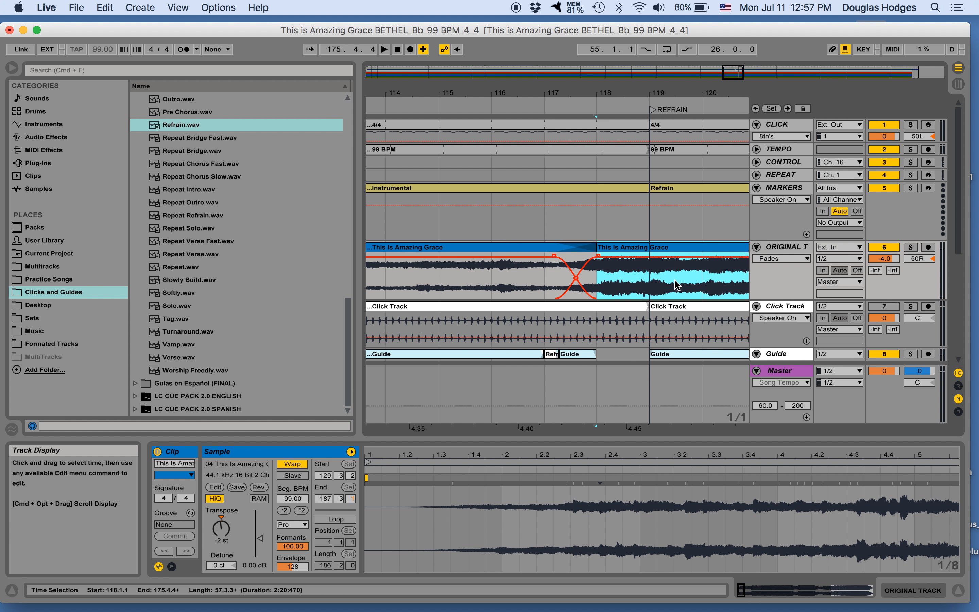
pyautogui.keyDown('shift'); pyautogui.click(566, 249); pyautogui.keyUp('shift')
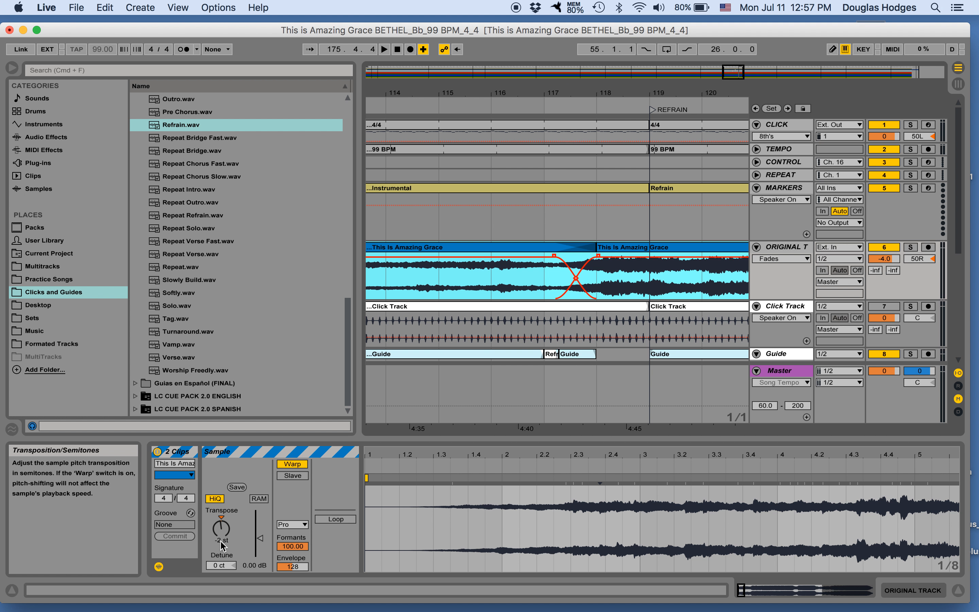
# Step: Unfold the Drums and Perc tracks to inspect their waveforms around bar 119, soloing Drums only for the check
pyautogui.scroll(-10, 439, 363)
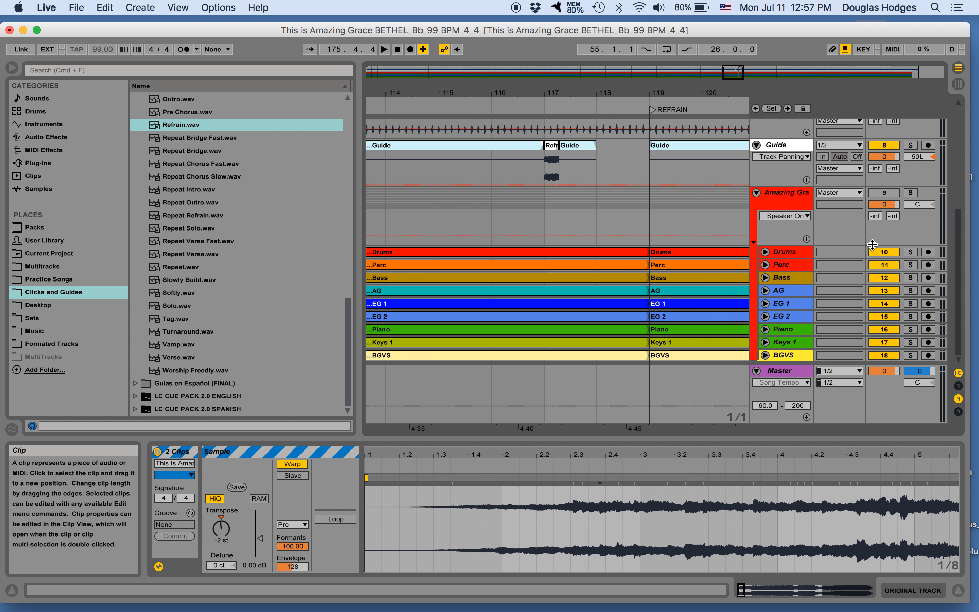
pyautogui.click(911, 251)
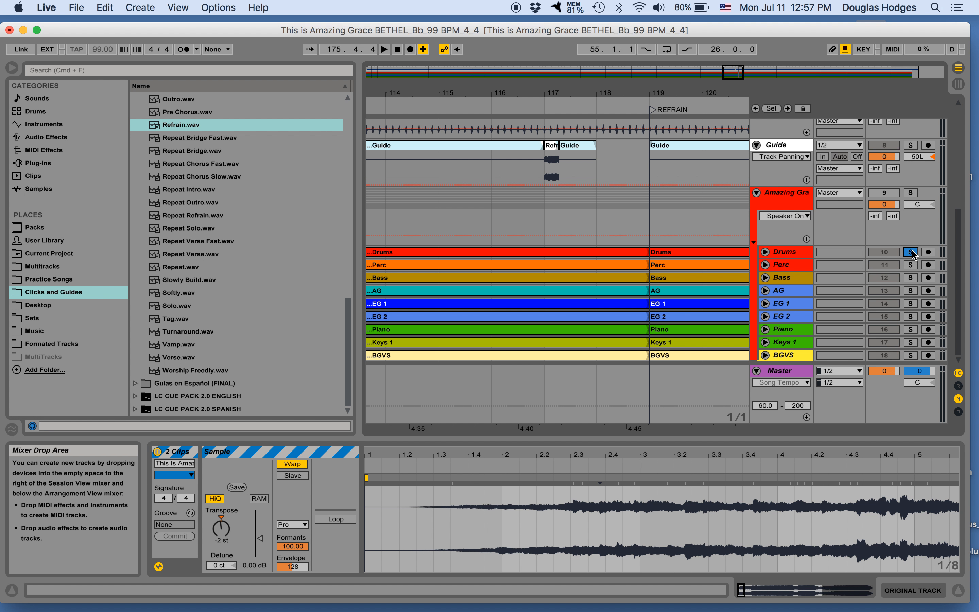
pyautogui.click(765, 251)
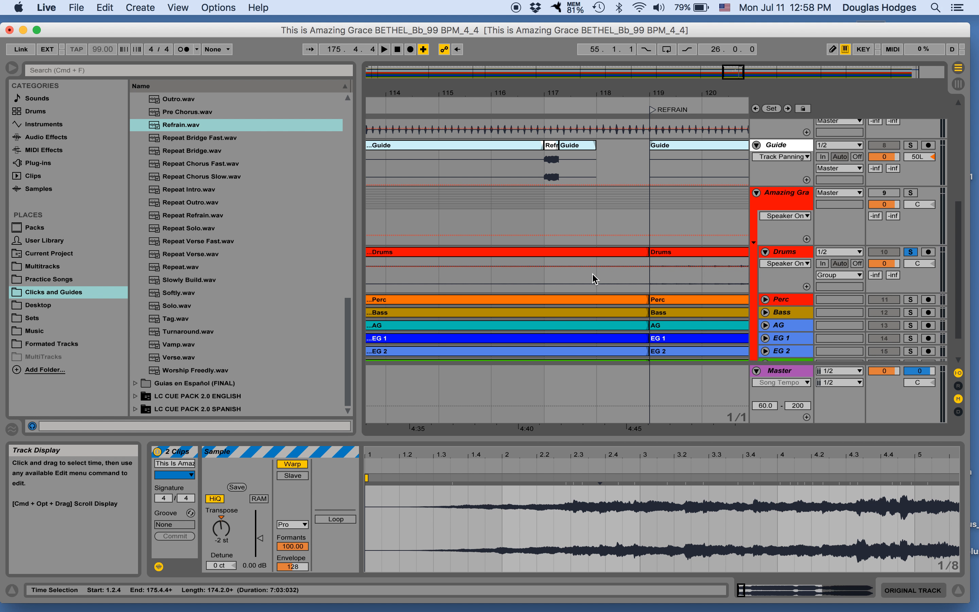
pyautogui.scroll(-1, 594, 278)
pyautogui.click(765, 285)
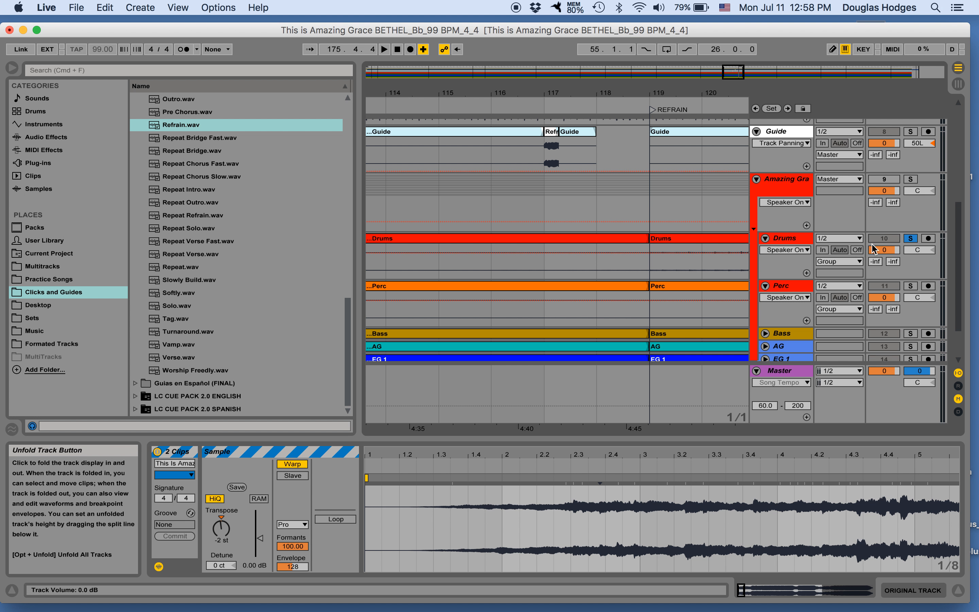
pyautogui.click(911, 239)
pyautogui.scroll(-4, 760, 323)
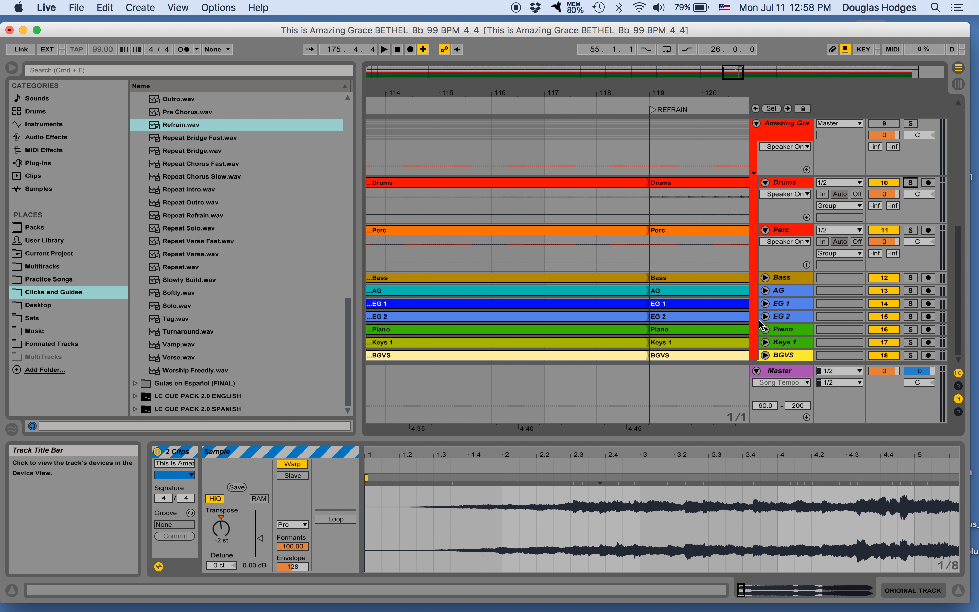
# Step: Unfold and solo the EG 1 track, and start playback from bar 118
pyautogui.click(765, 303)
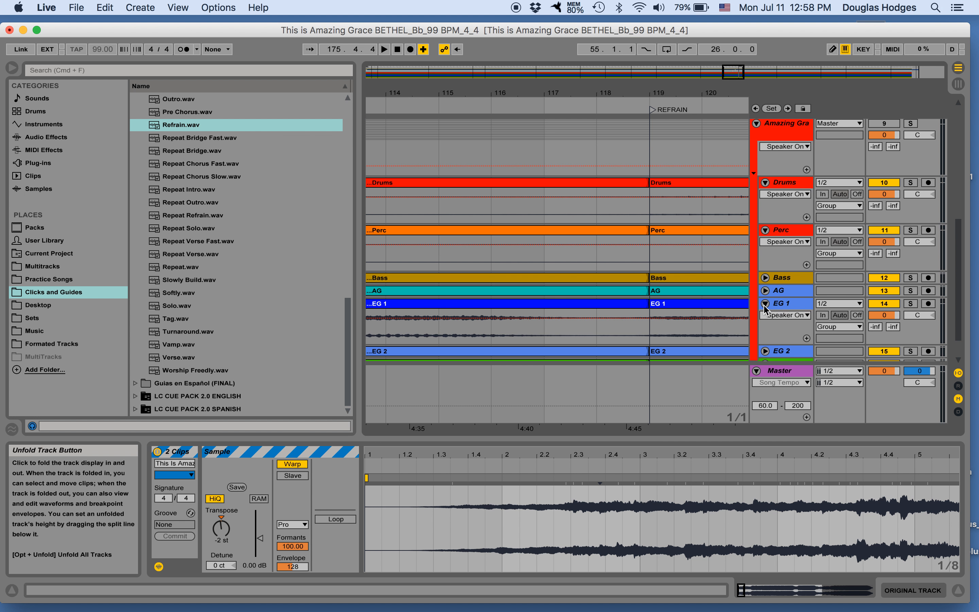
pyautogui.click(910, 303)
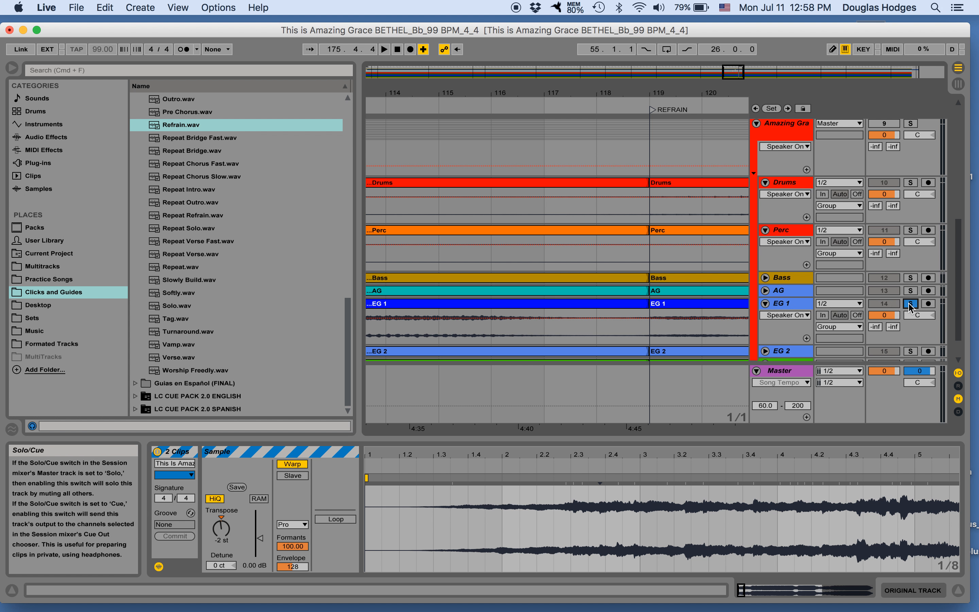
pyautogui.click(591, 331)
pyautogui.press('space')
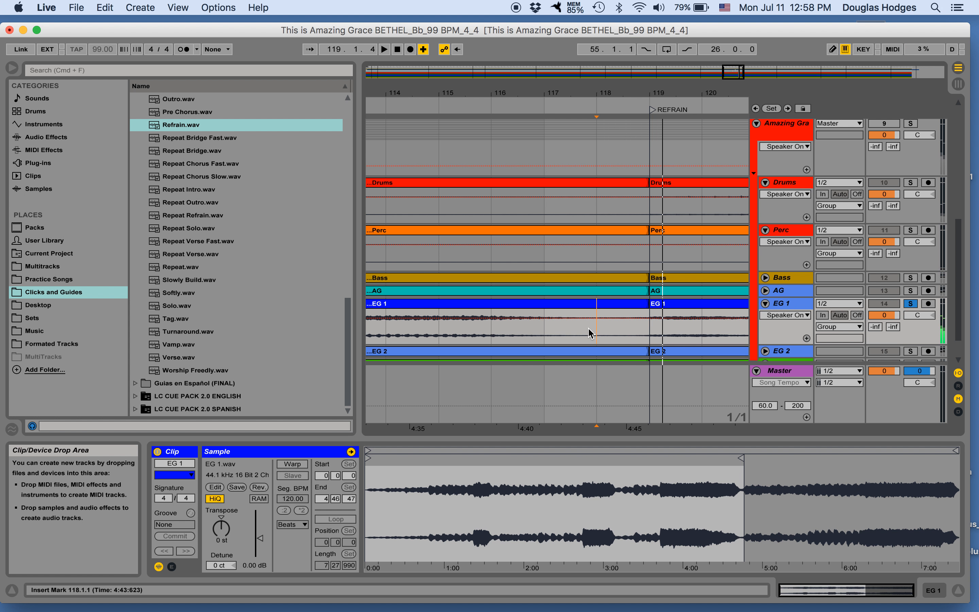
# Step: Activate the Amazing Grace group track, and undo the stray Speaker On automation change on EG 1
pyautogui.scroll(5, 591, 332)
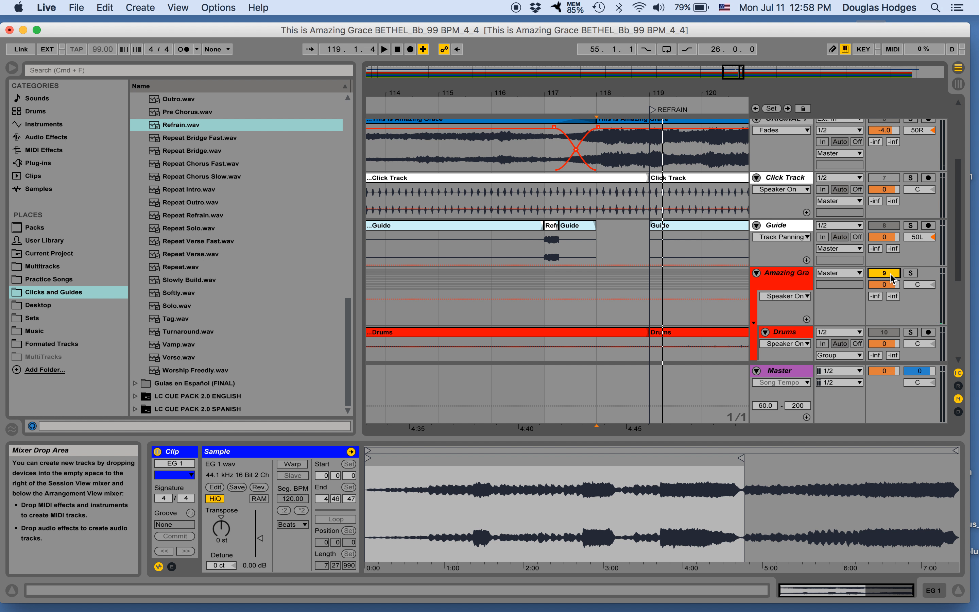
pyautogui.scroll(-5, 825, 302)
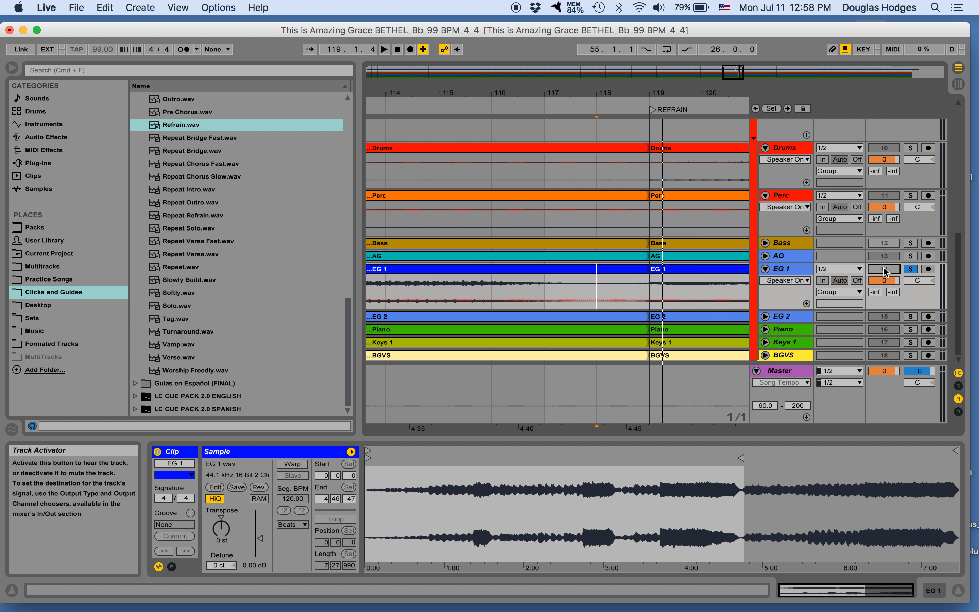
pyautogui.click(639, 299)
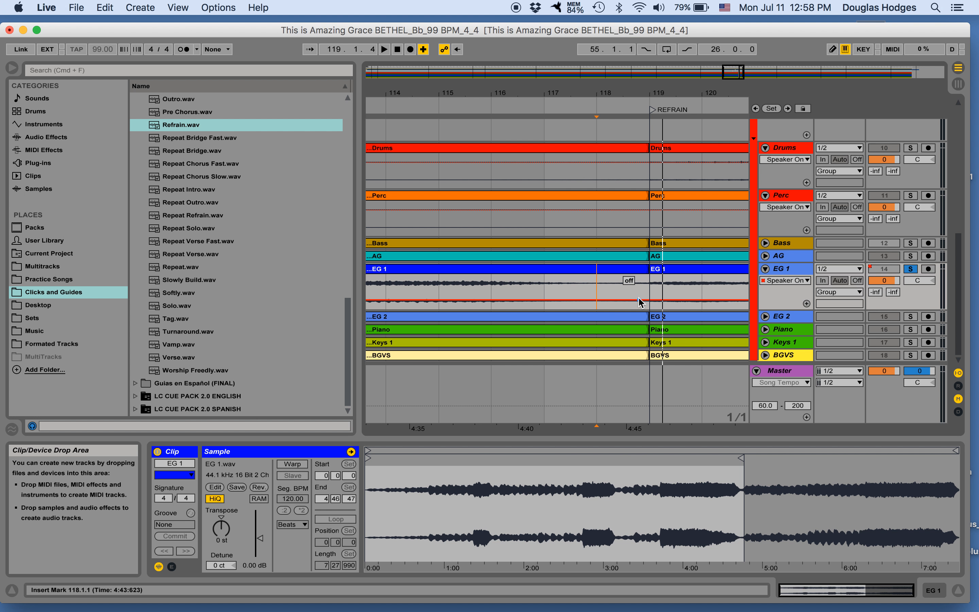
pyautogui.press('super+z')
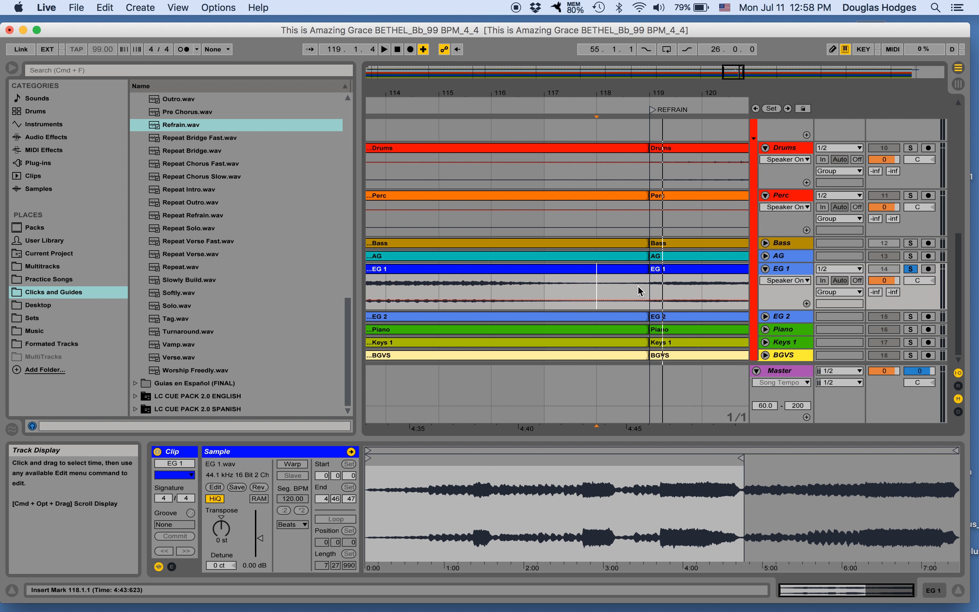
# Step: Play the soloed EG 1 track from bar 119, and replay it from bar 118 to listen to the splice into the Refrain
pyautogui.click(638, 292)
pyautogui.press('space')
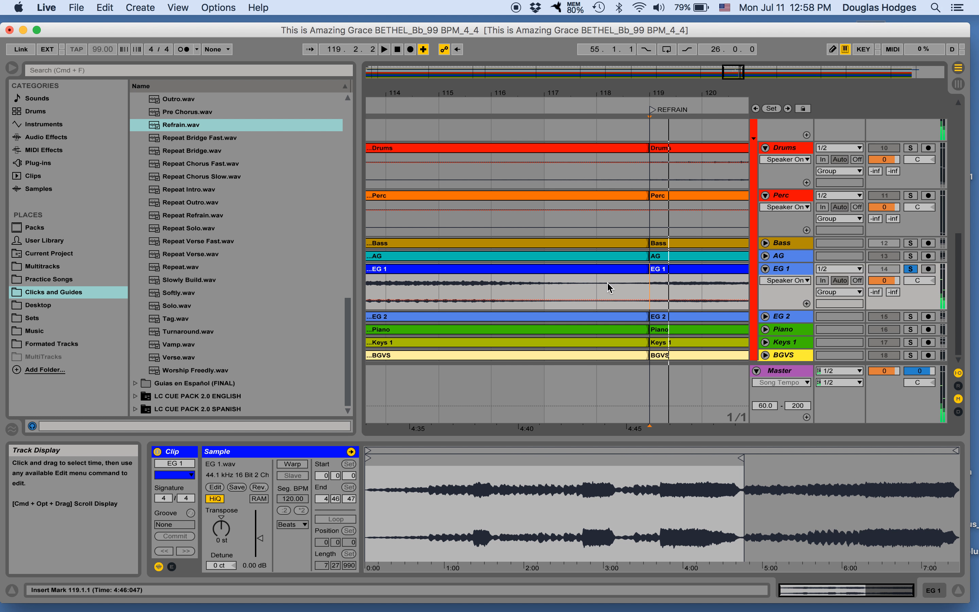
pyautogui.press('space')
pyautogui.click(600, 294)
pyautogui.press('space')
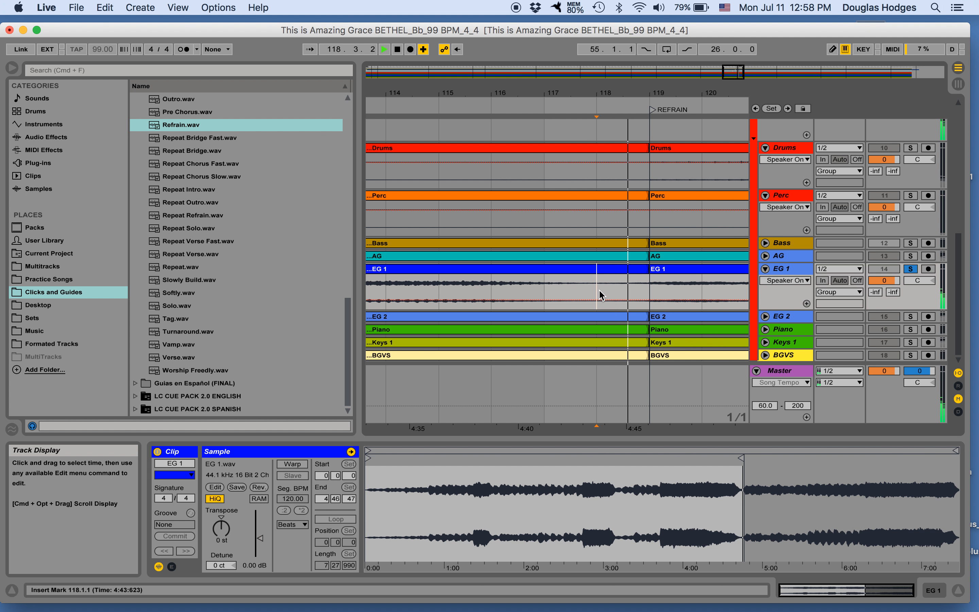
pyautogui.press('space')
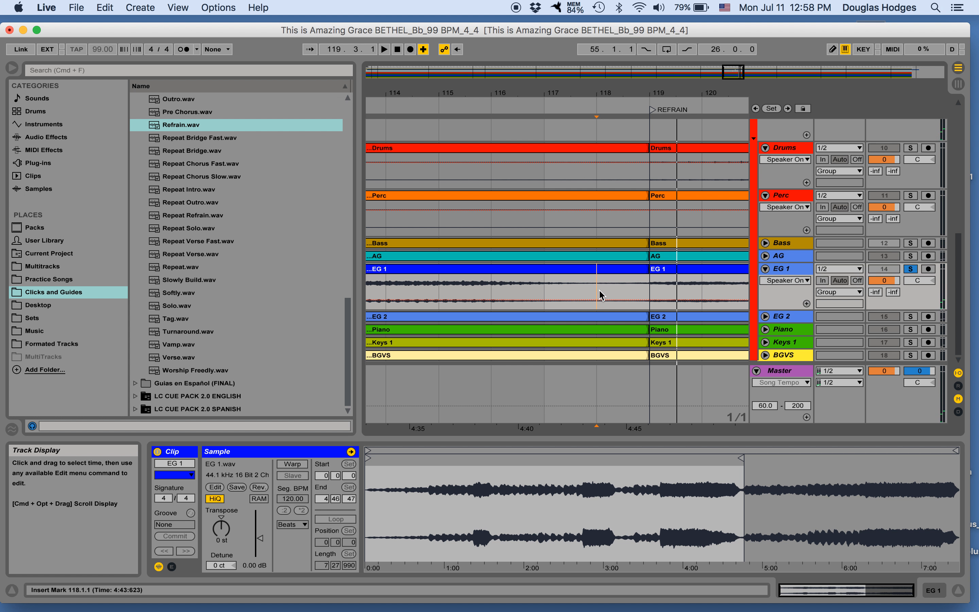
pyautogui.press('space')
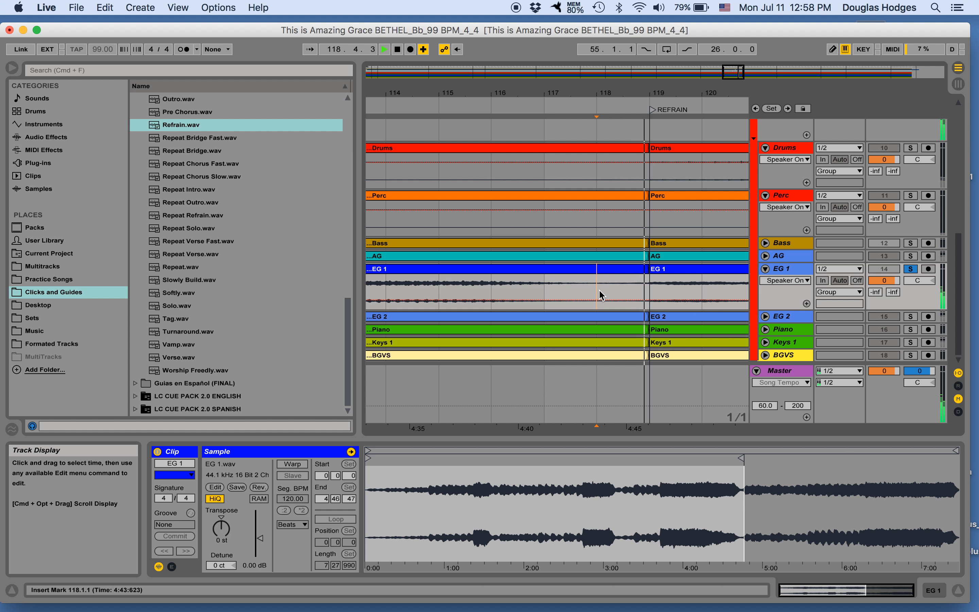
pyautogui.press('space')
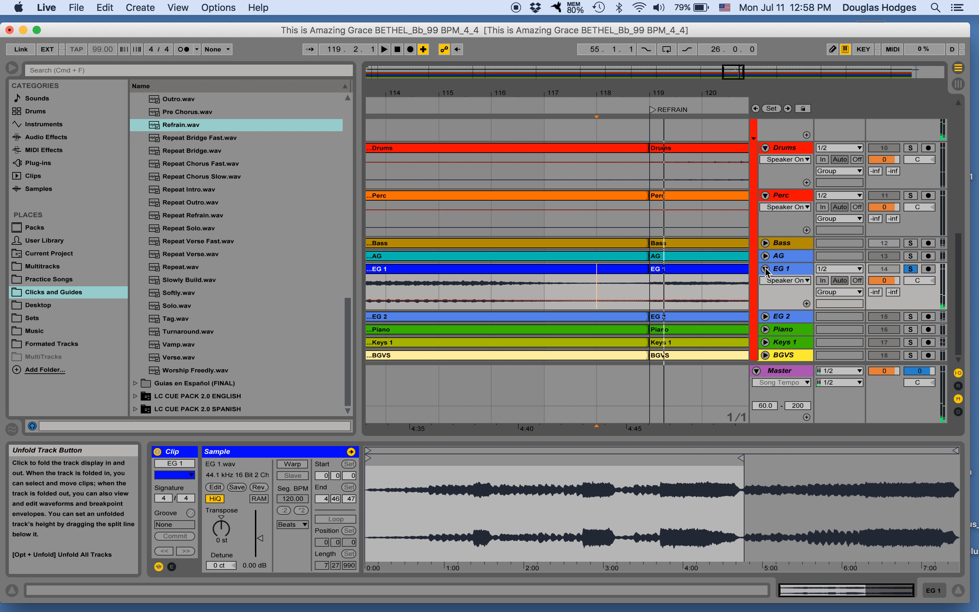
# Step: Show the Fades on EG 1, add a crossfade about four and a half beats long leading into bar 119, and play it from bar 117
pyautogui.click(769, 286)
pyautogui.click(768, 277)
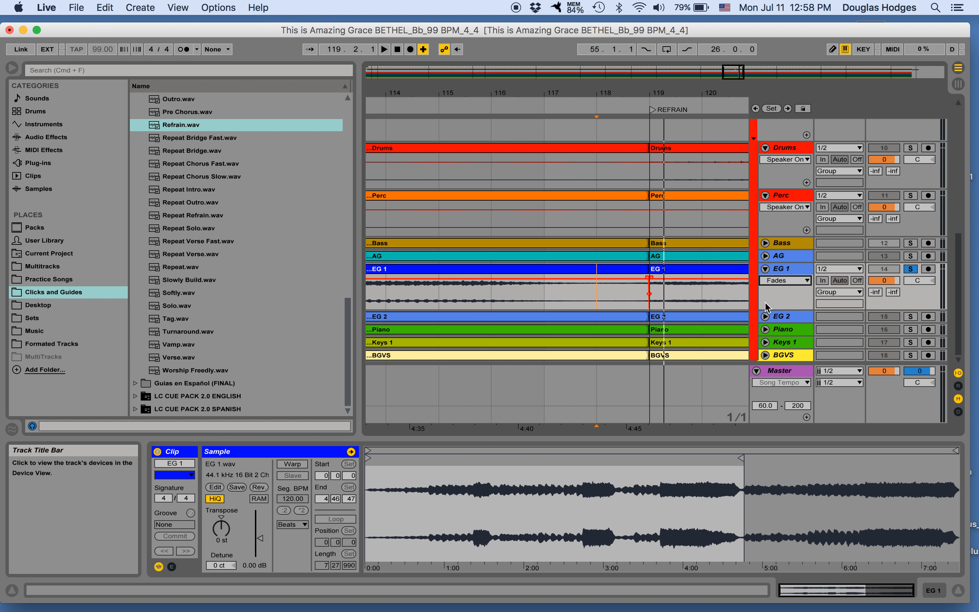
pyautogui.moveTo(647, 278); pyautogui.dragTo(588, 280)
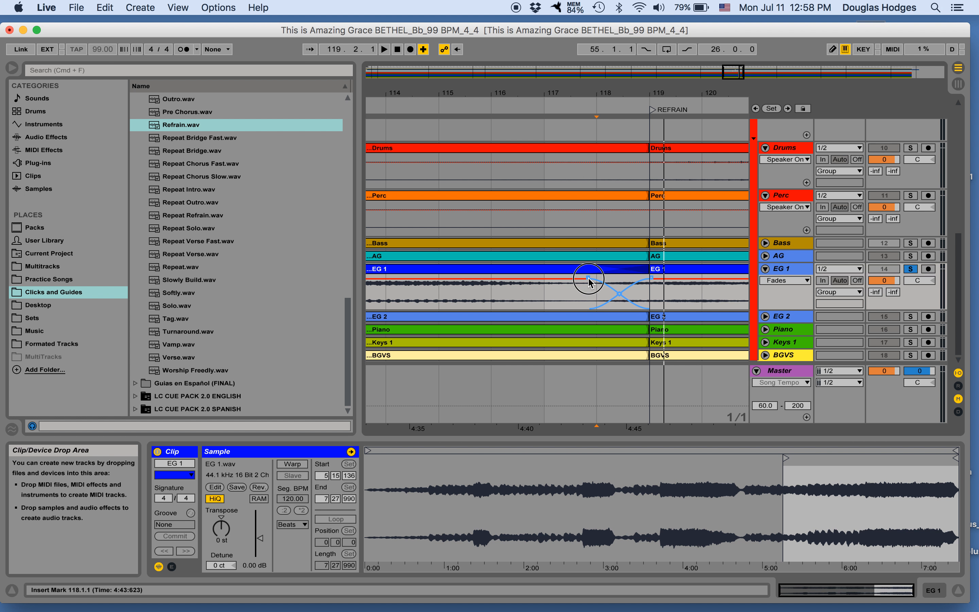
pyautogui.click(553, 289)
pyautogui.press('space')
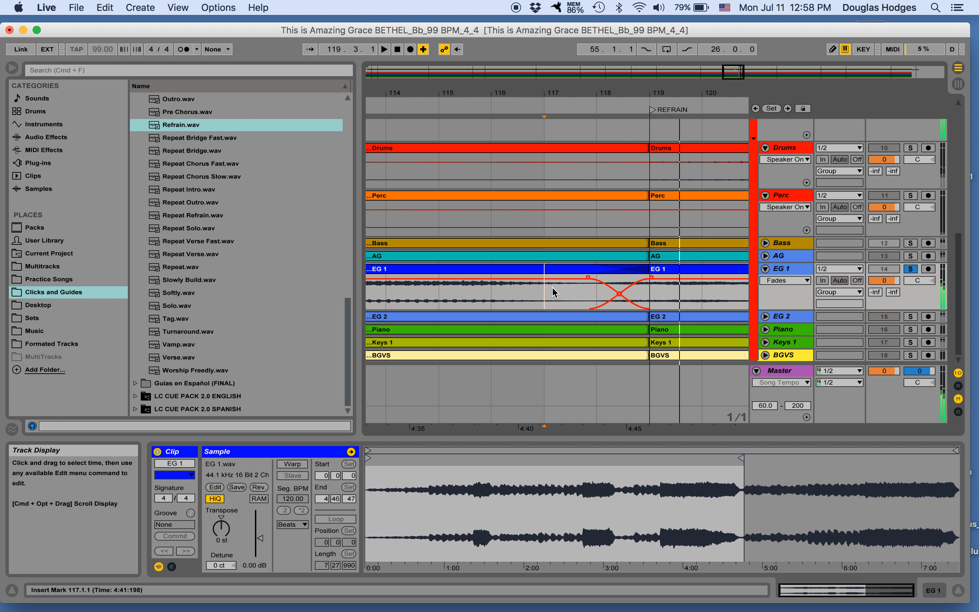
# Step: Take EG 1 out of solo and review all tracks around the splice into the Refrain
pyautogui.click(911, 268)
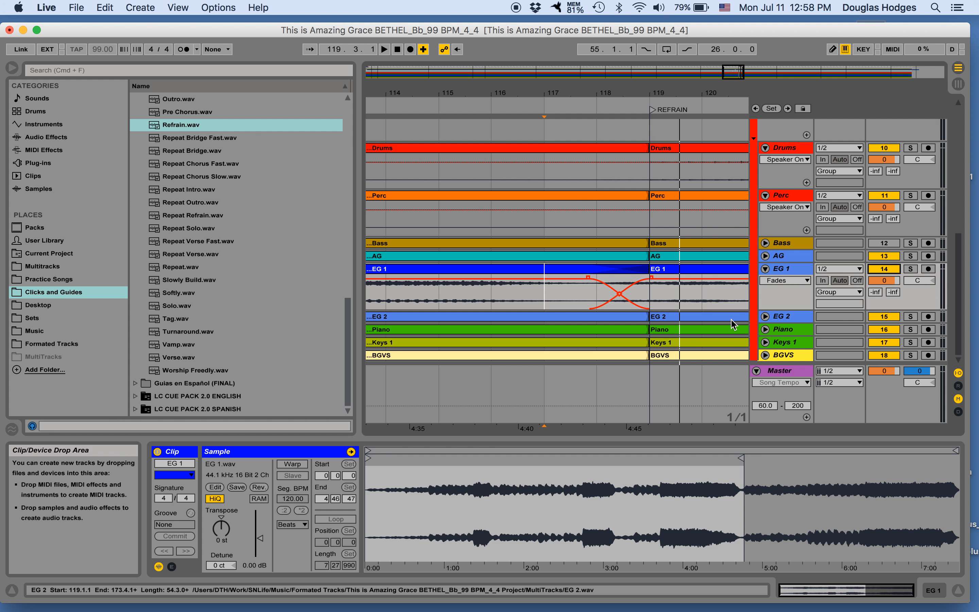
pyautogui.scroll(5, 736, 340)
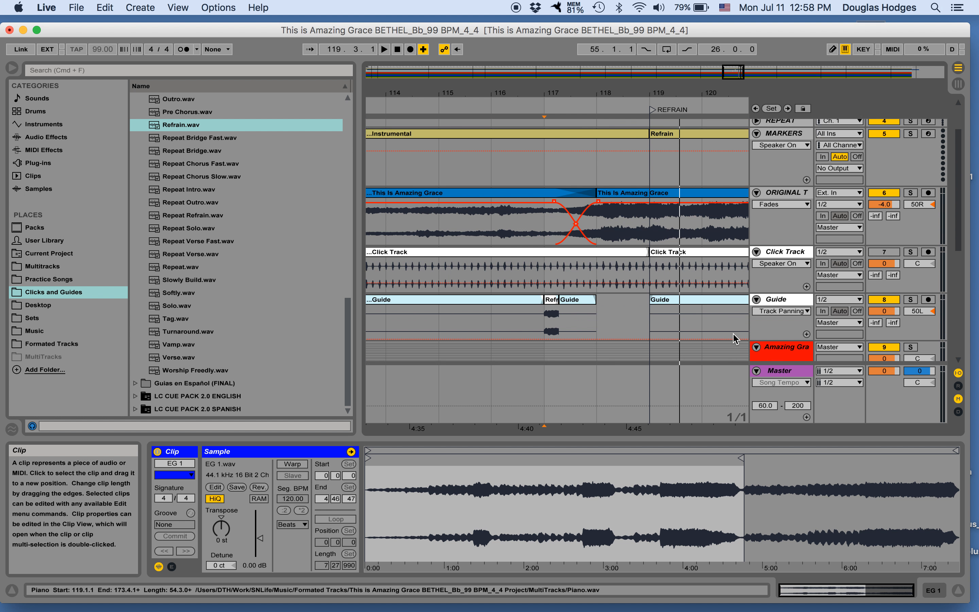
pyautogui.scroll(-8, 733, 334)
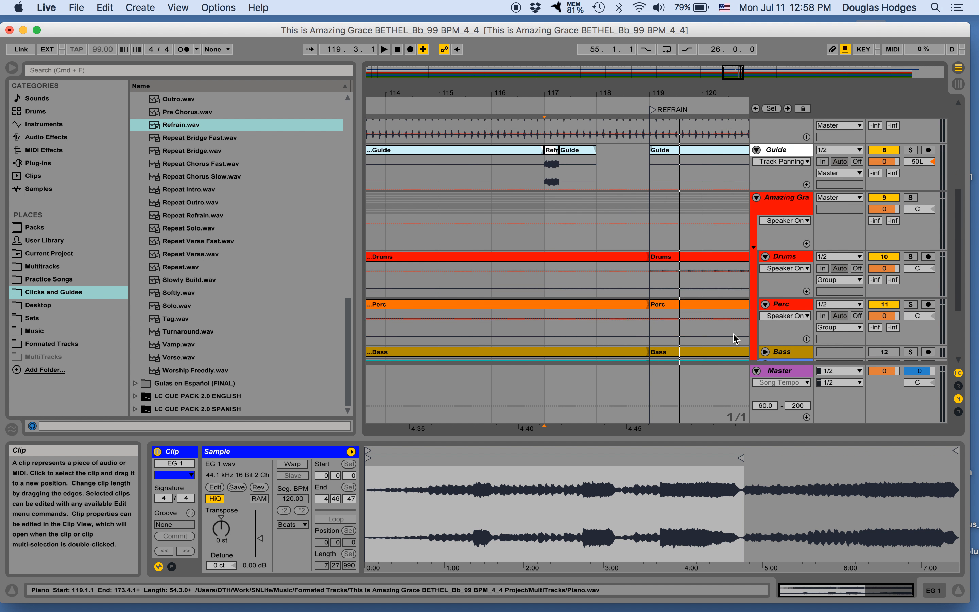
pyautogui.scroll(8, 733, 334)
pyautogui.scroll(1, 733, 337)
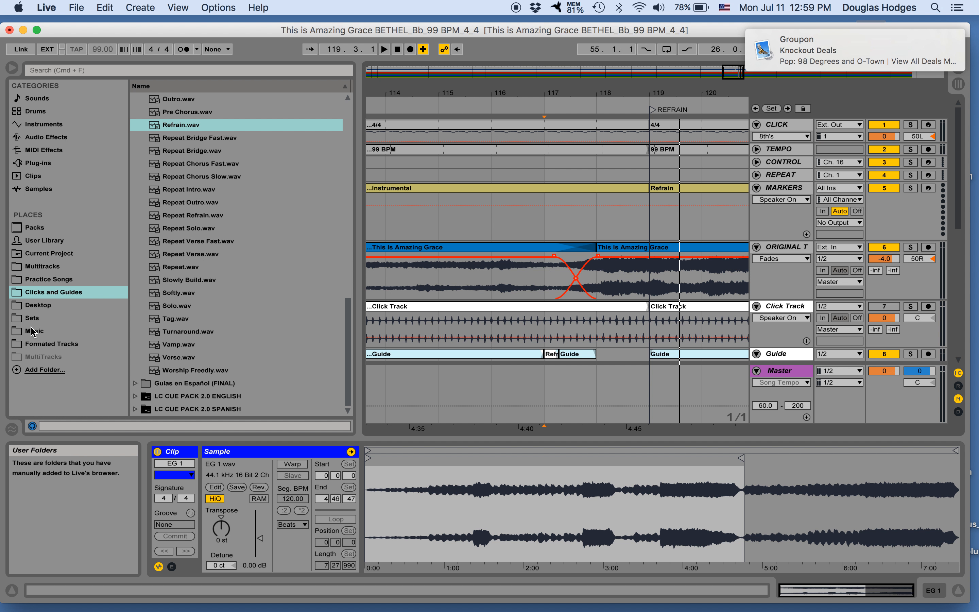
# Step: Select the This is Amazing Grace BETHEL_Shortened_Bb_99 BPM project in the Formated Tracks folder
pyautogui.click(40, 344)
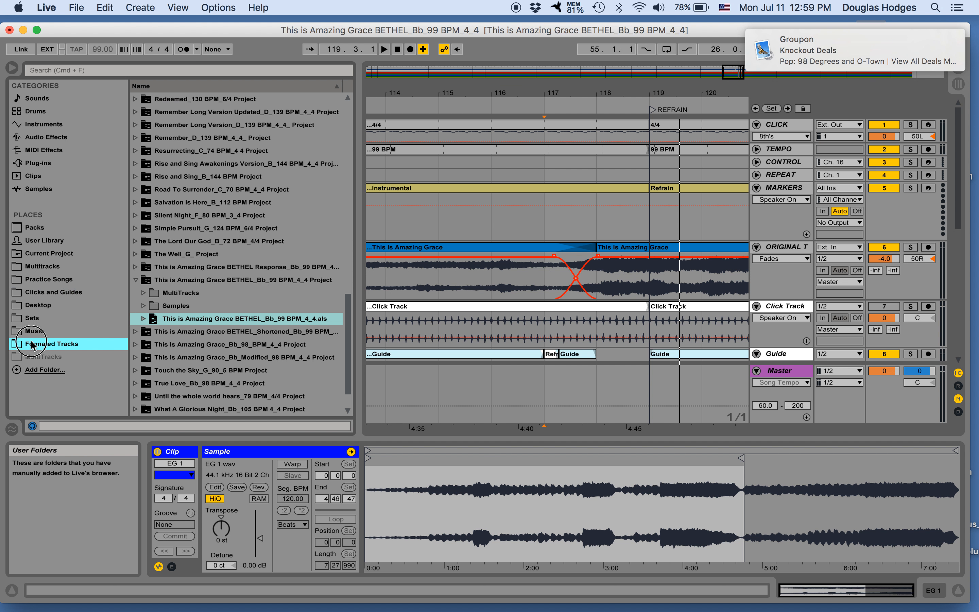
pyautogui.click(213, 336)
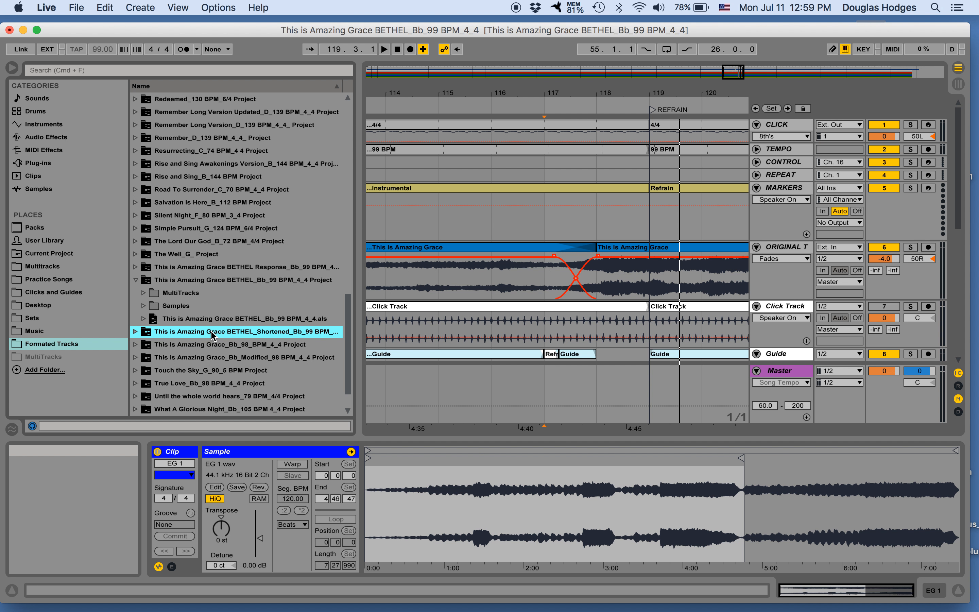